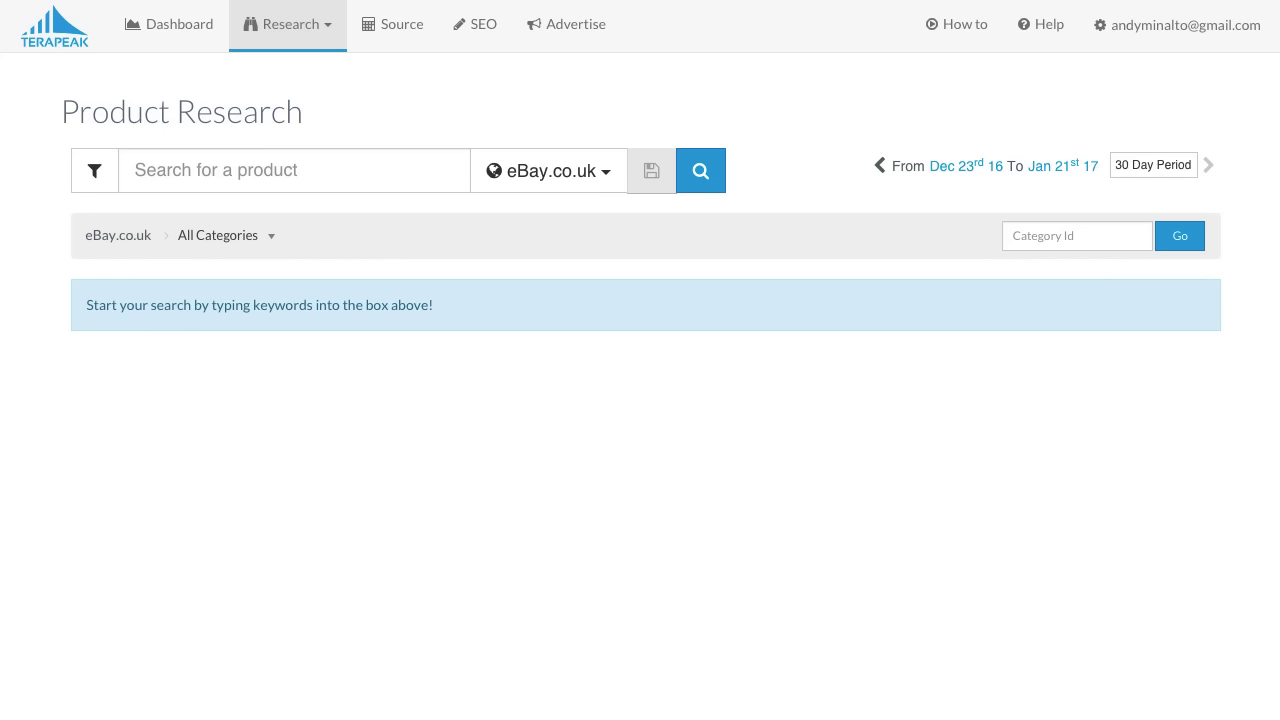
# Open the Research menu in Terapeak's top navigation
pyautogui.click(306, 26)
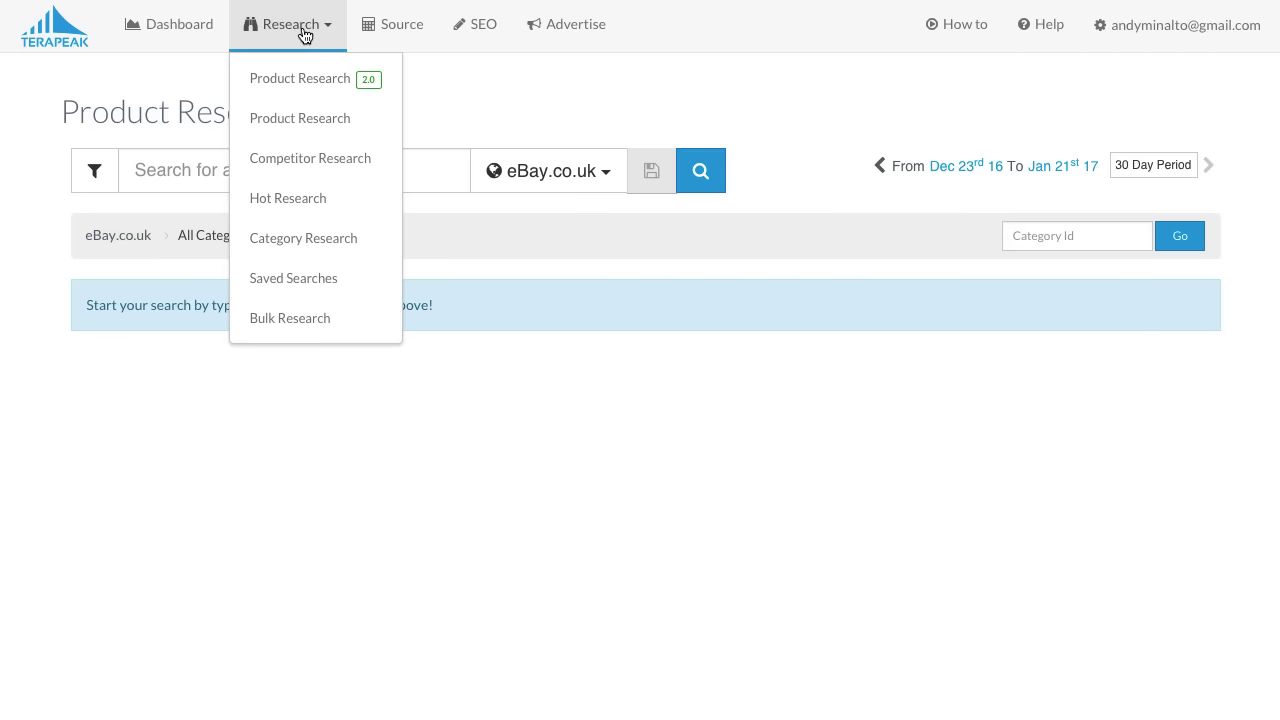
# Open Competitor Research and scroll through the notice that it moved to Top Sellers
pyautogui.click(311, 156)
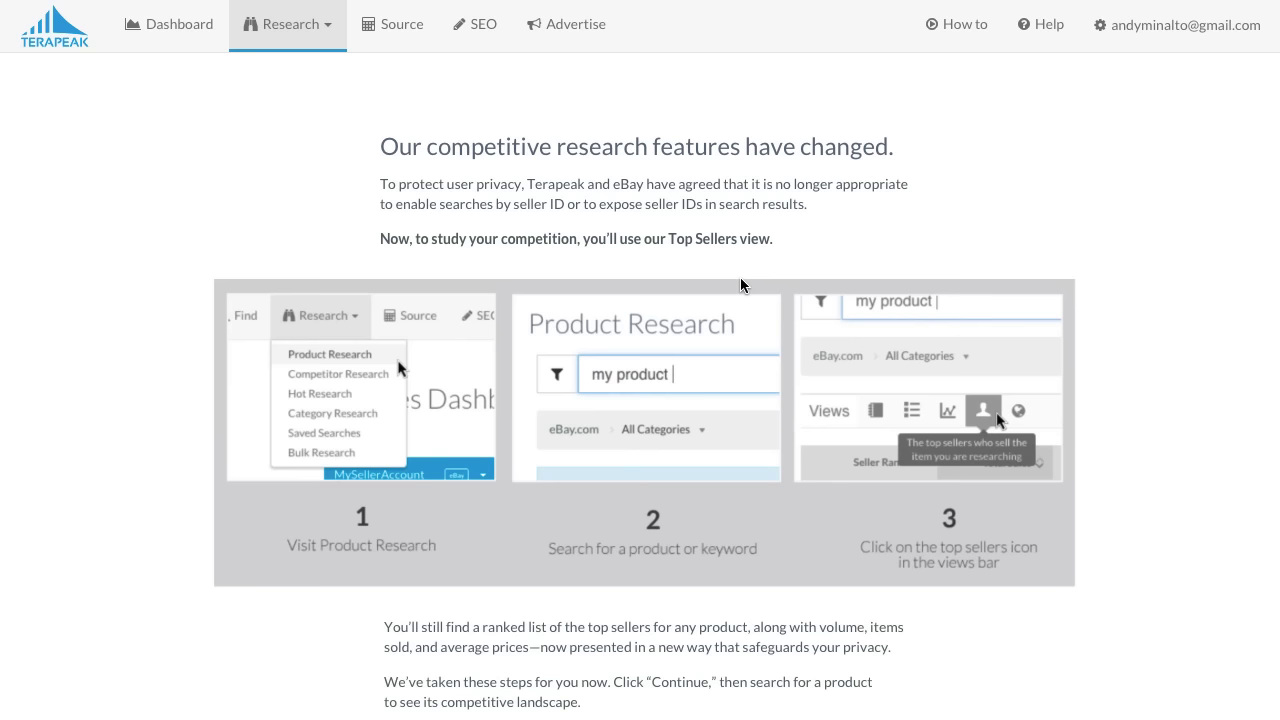
pyautogui.scroll(-1, 740, 279)
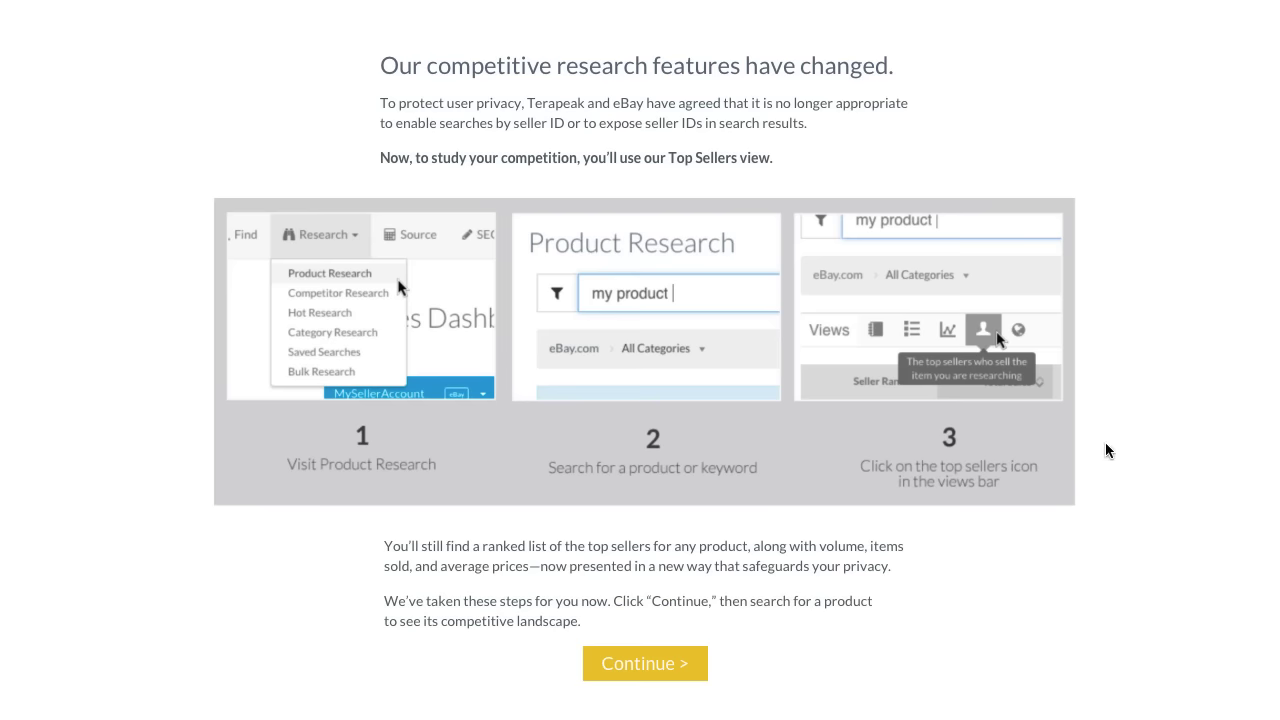
pyautogui.scroll(2, 1106, 446)
# Run a Product Research search on eBay.co.uk for 'ipad case'
pyautogui.click(312, 36)
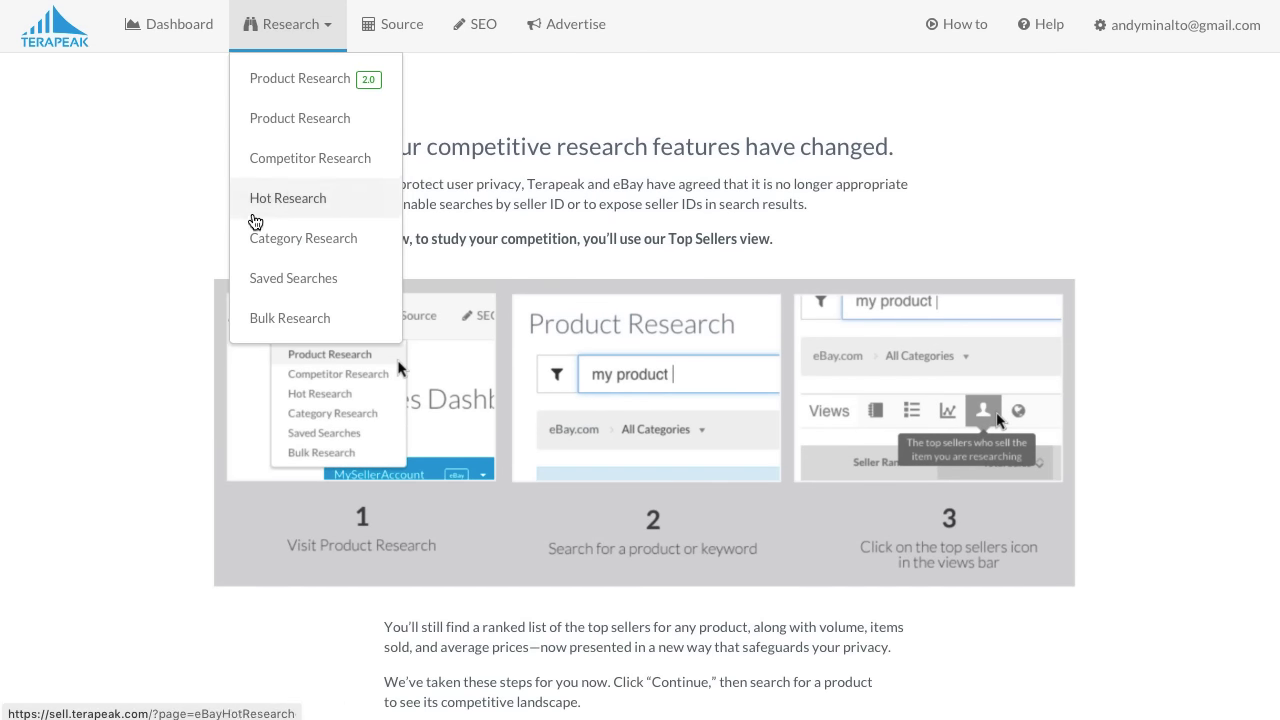
pyautogui.click(318, 122)
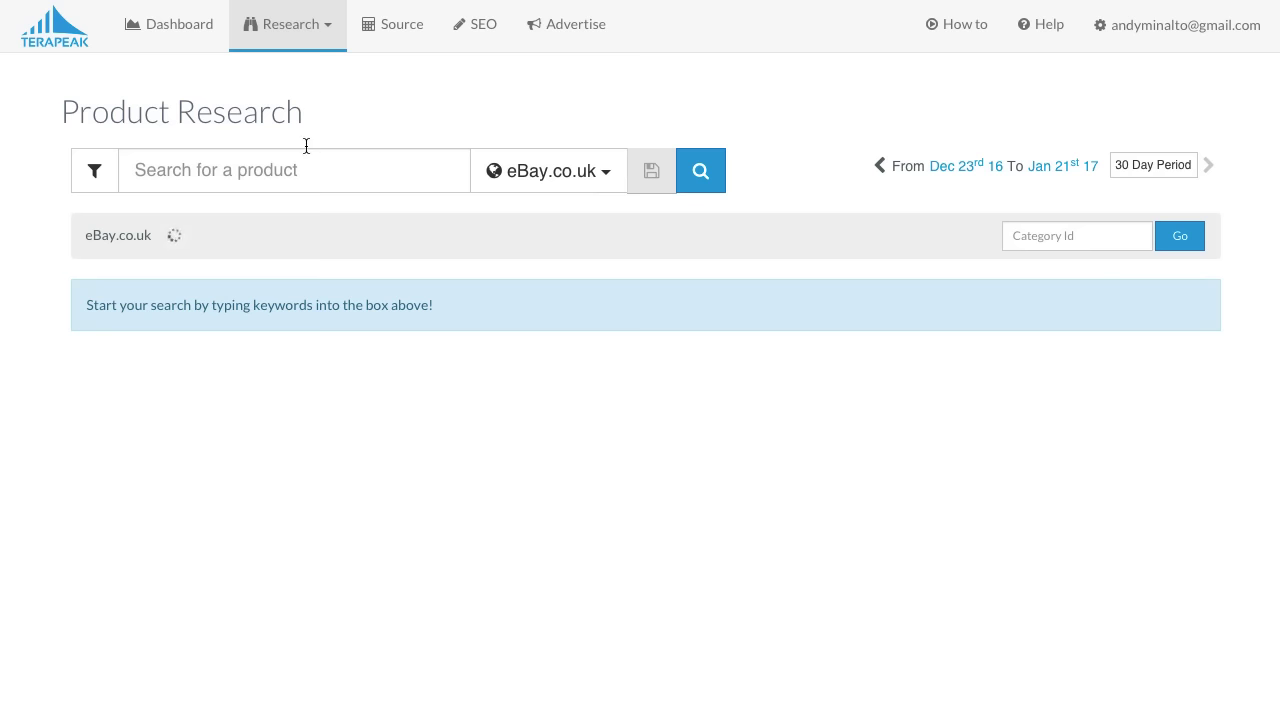
pyautogui.click(303, 174)
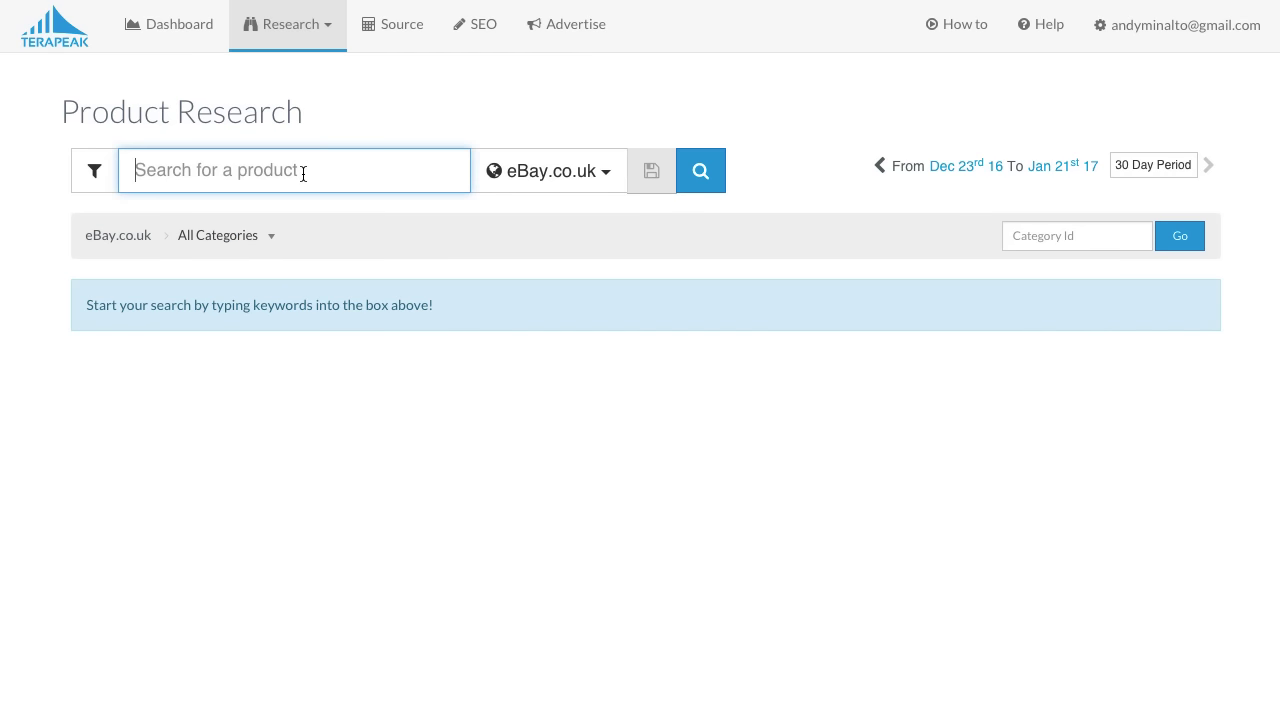
pyautogui.write('ipad case')
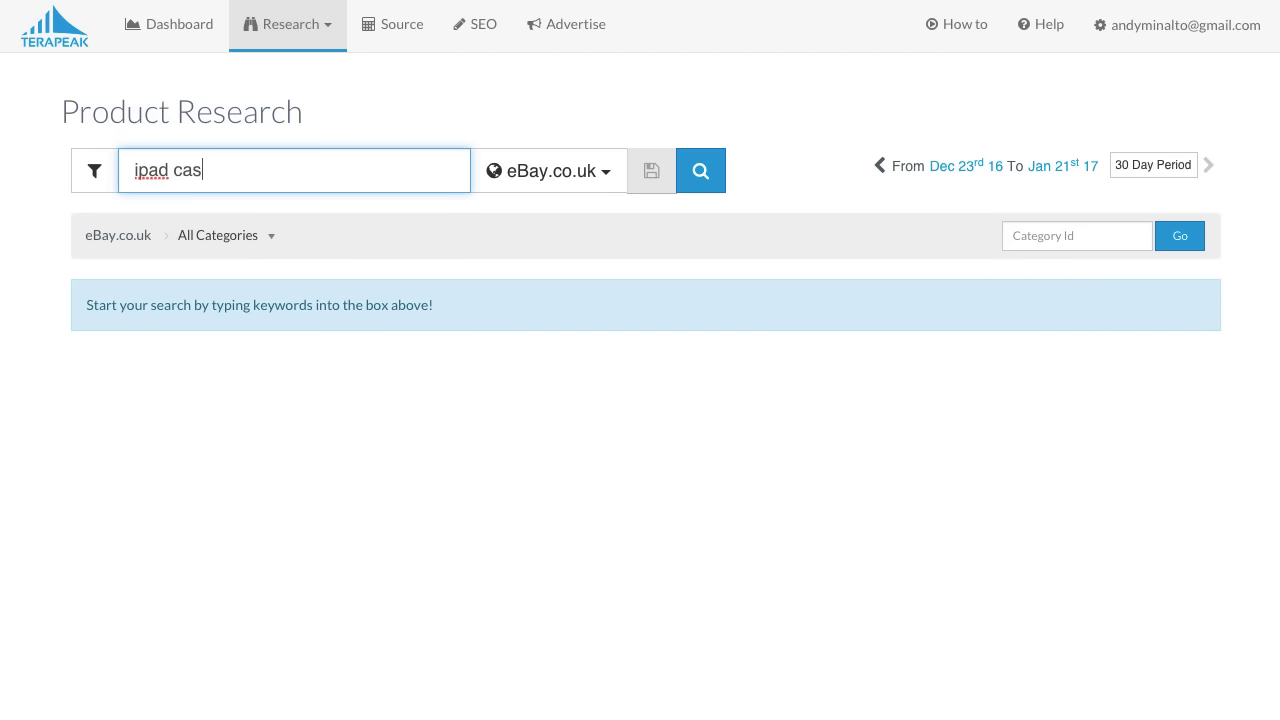
pyautogui.press('Return')
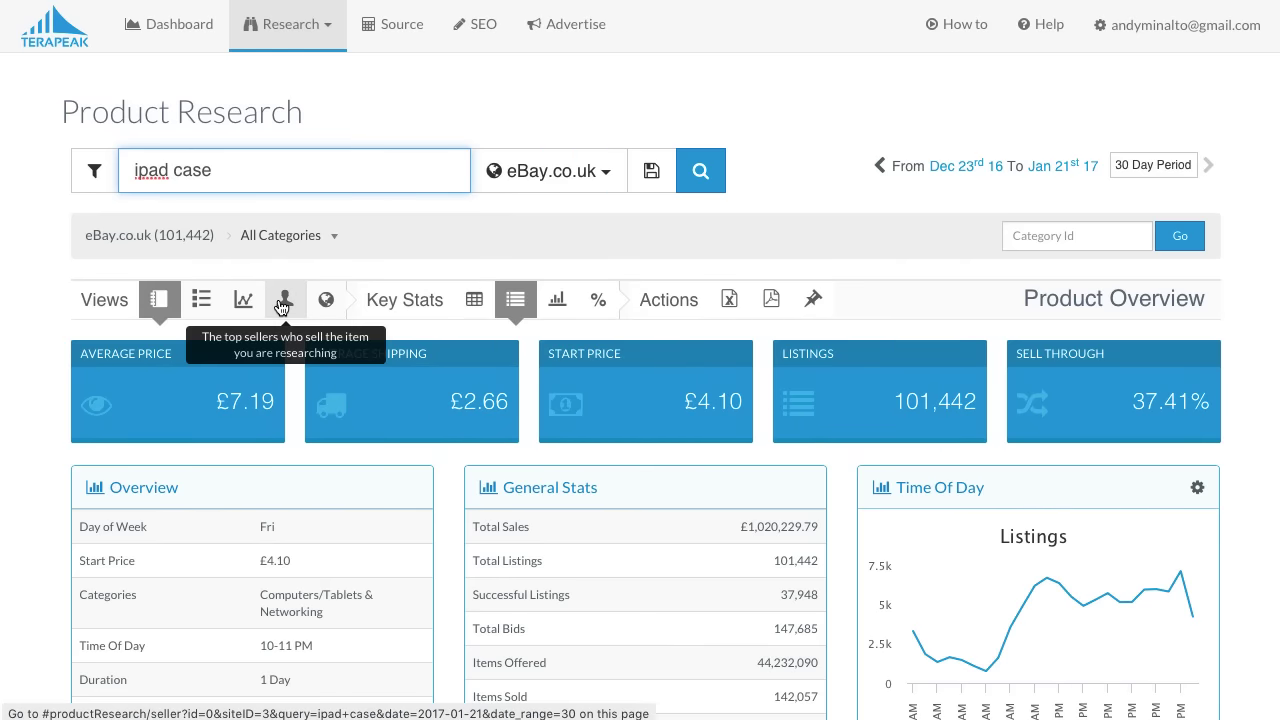
# Switch to the Top Sellers view for 'ipad case'
pyautogui.click(283, 303)
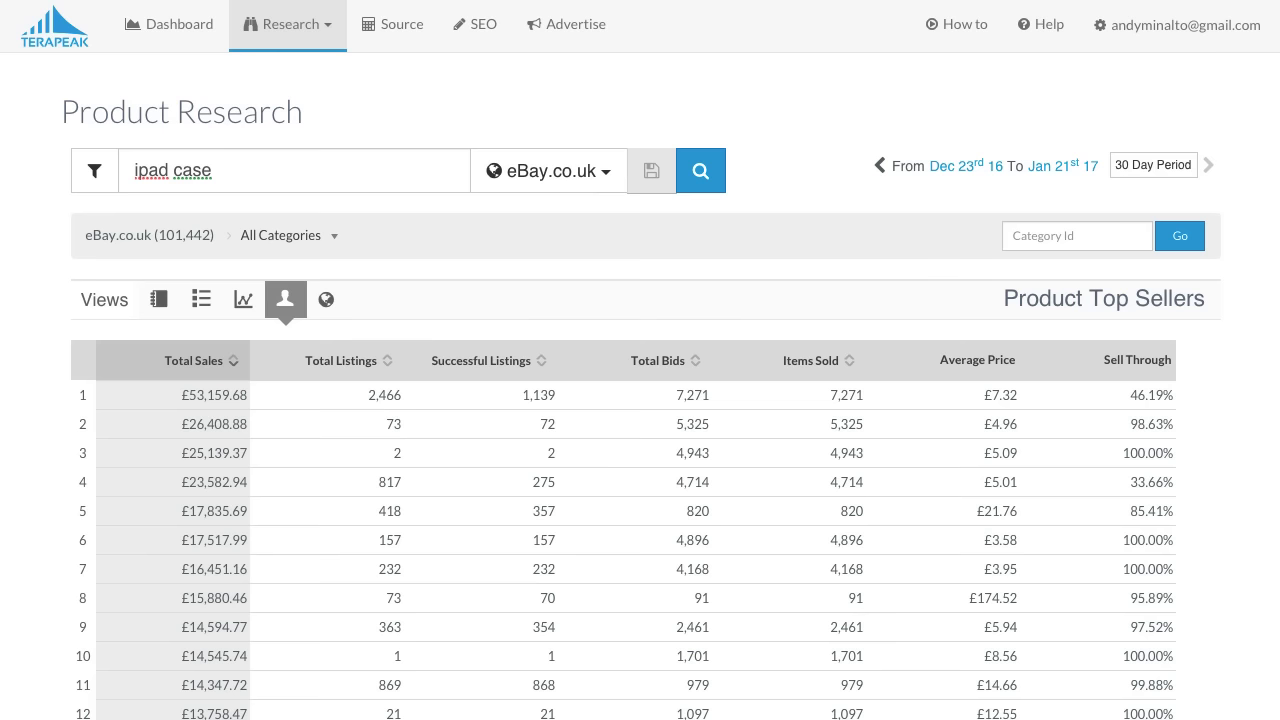
# Start a new Product Research search for 'crystal vase'
pyautogui.click(295, 28)
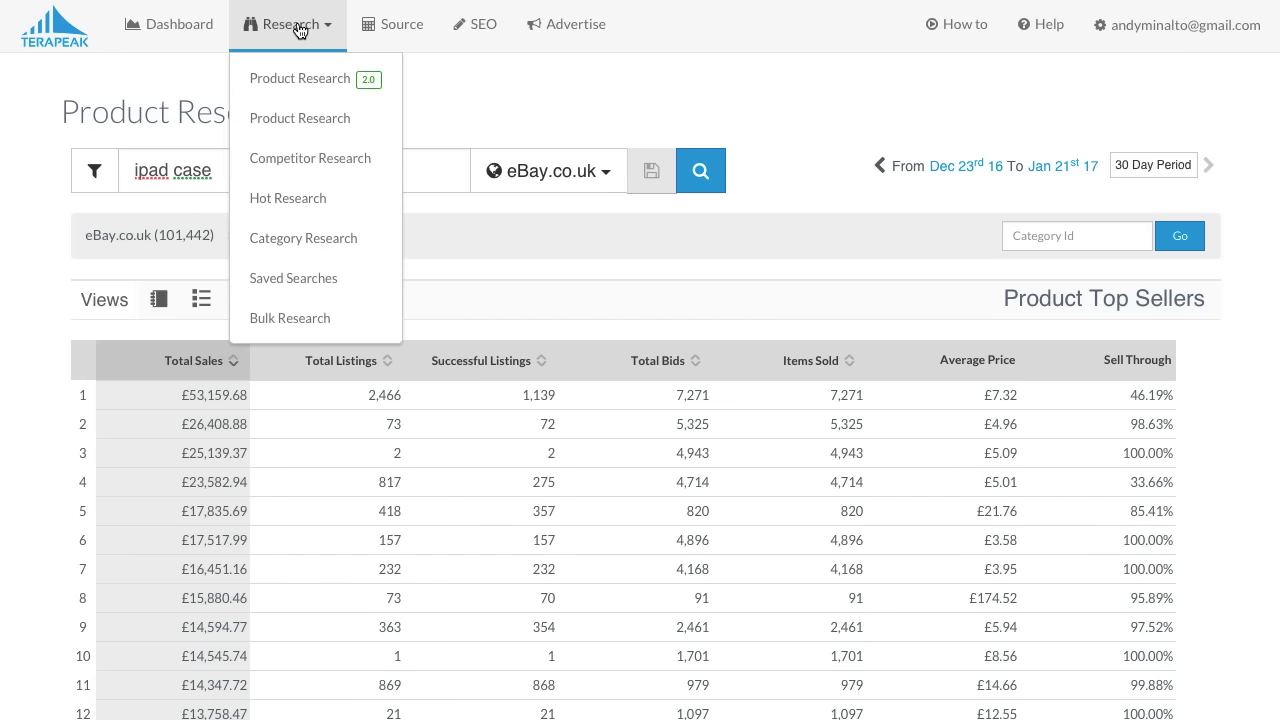
pyautogui.click(292, 121)
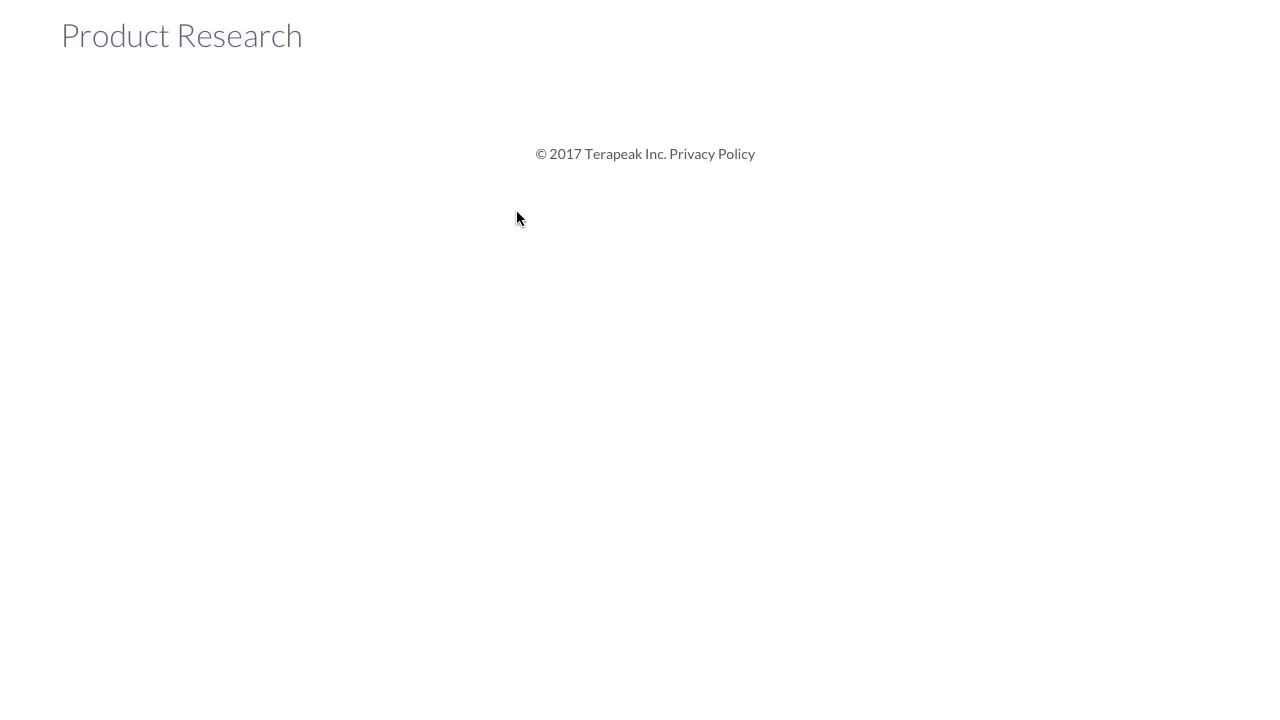
pyautogui.click(282, 97)
pyautogui.write('crystal vase')
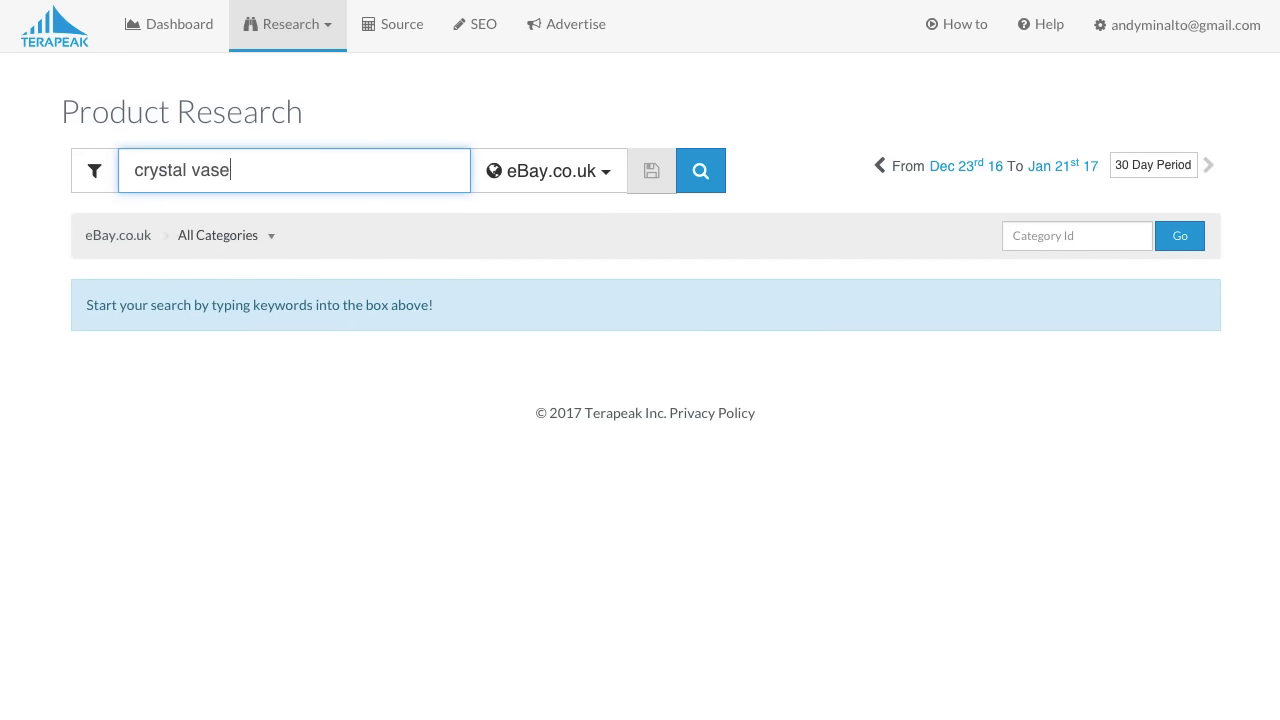
pyautogui.press('Return')
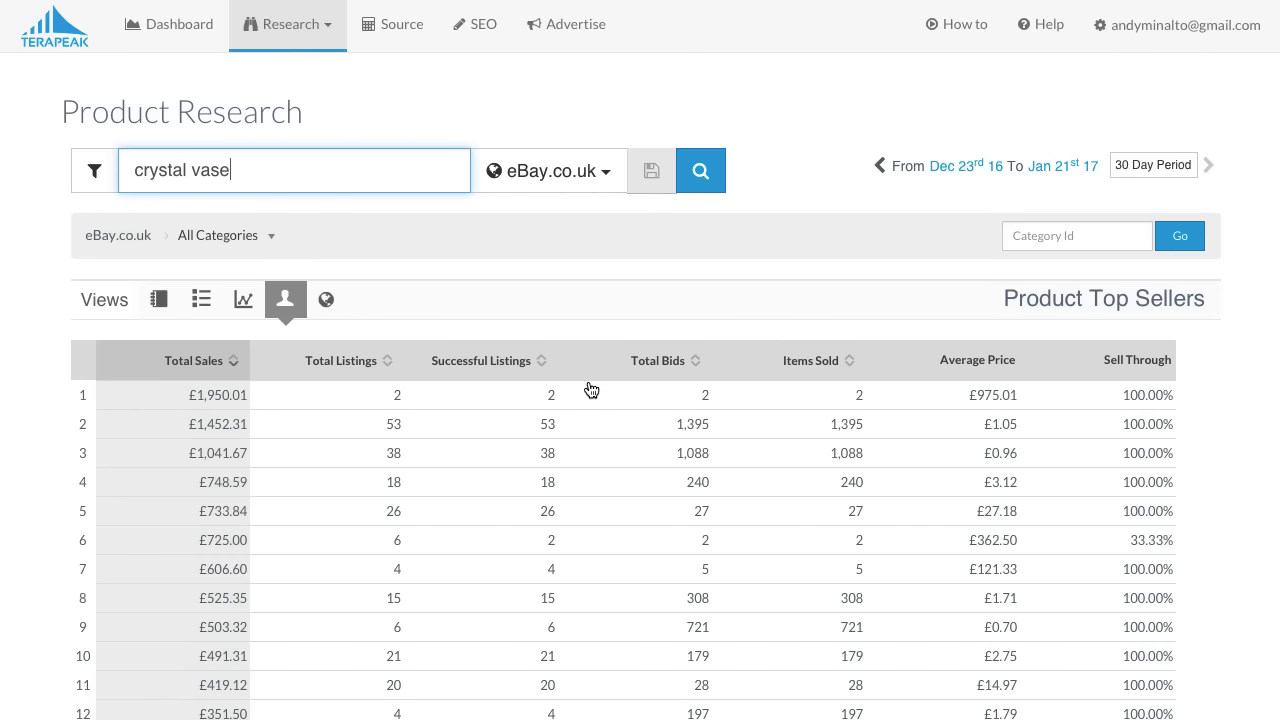
# Sort the crystal vase sellers by Items Sold, highest first, and scroll through the table
pyautogui.click(846, 360)
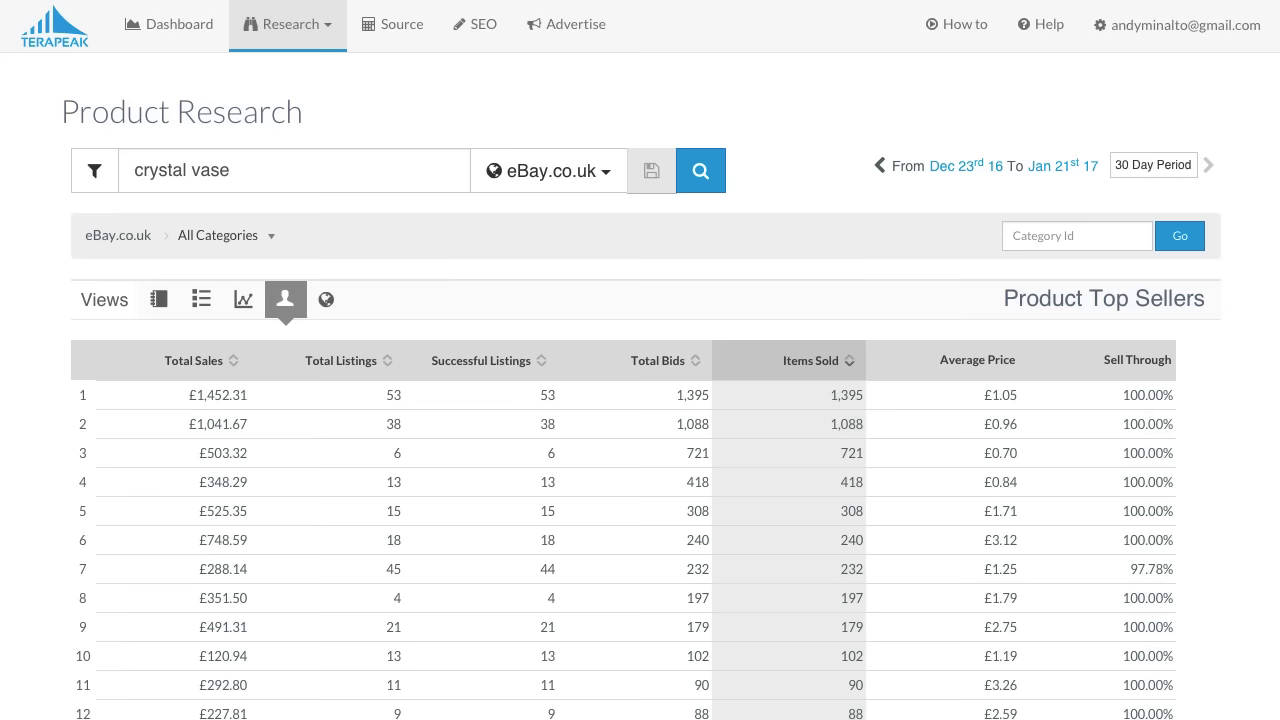
pyautogui.scroll(-5, 1186, 420)
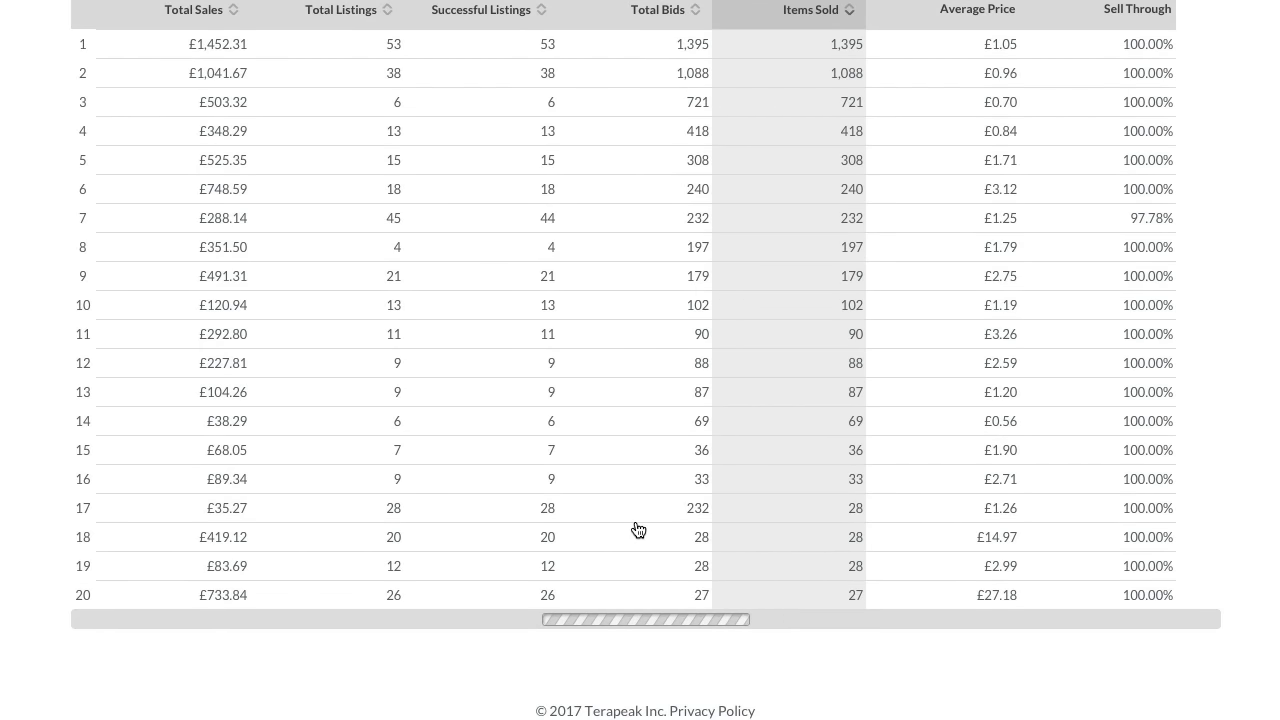
pyautogui.scroll(1, 637, 529)
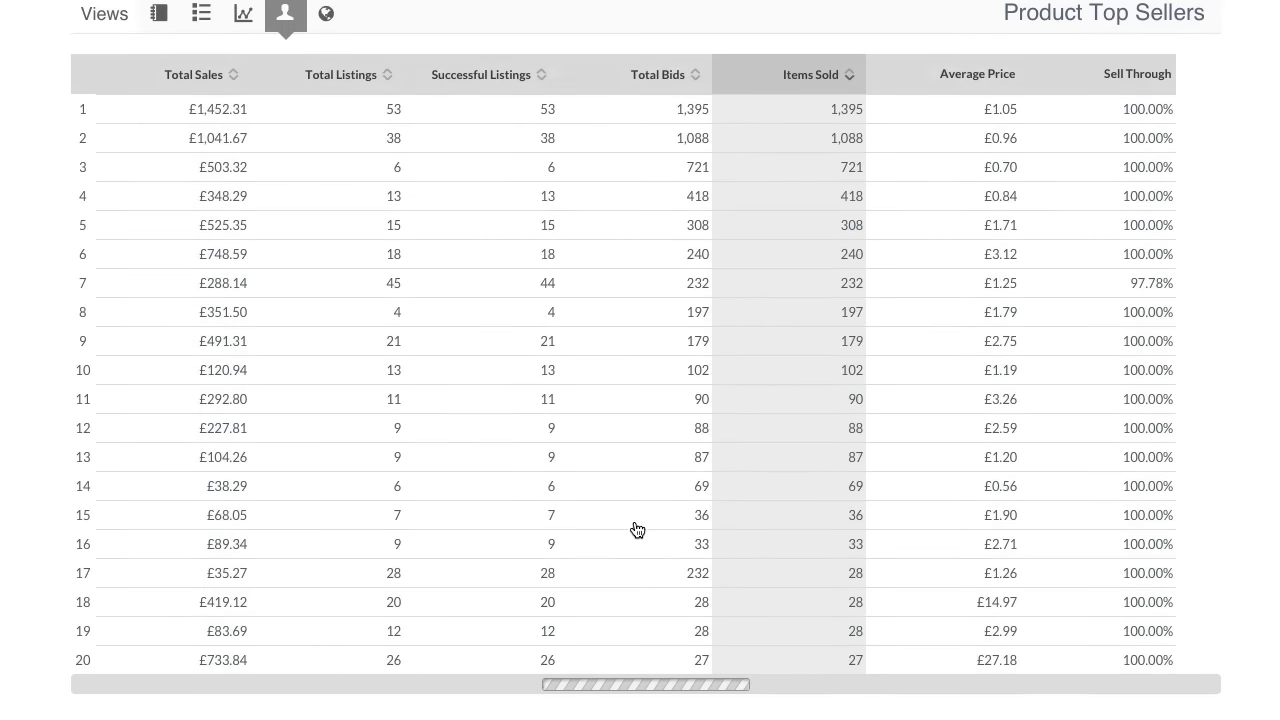
pyautogui.scroll(-2, 637, 529)
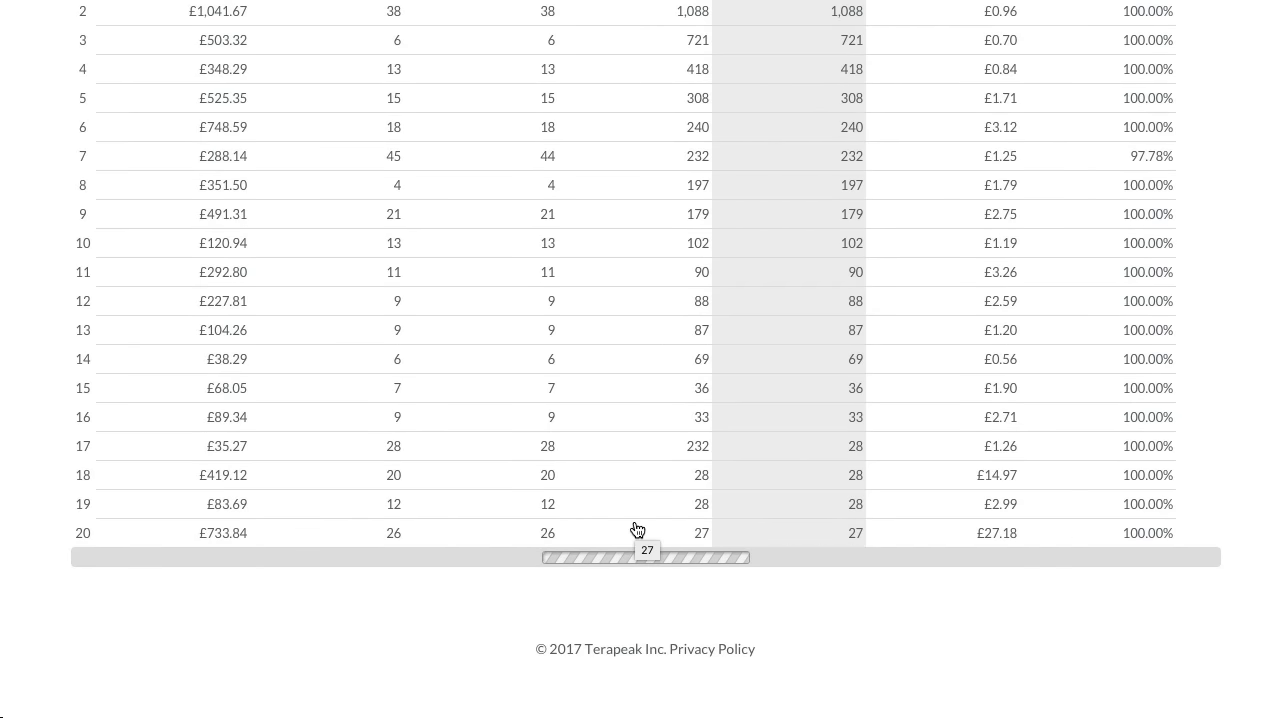
pyautogui.scroll(2, 637, 529)
pyautogui.scroll(4, 637, 529)
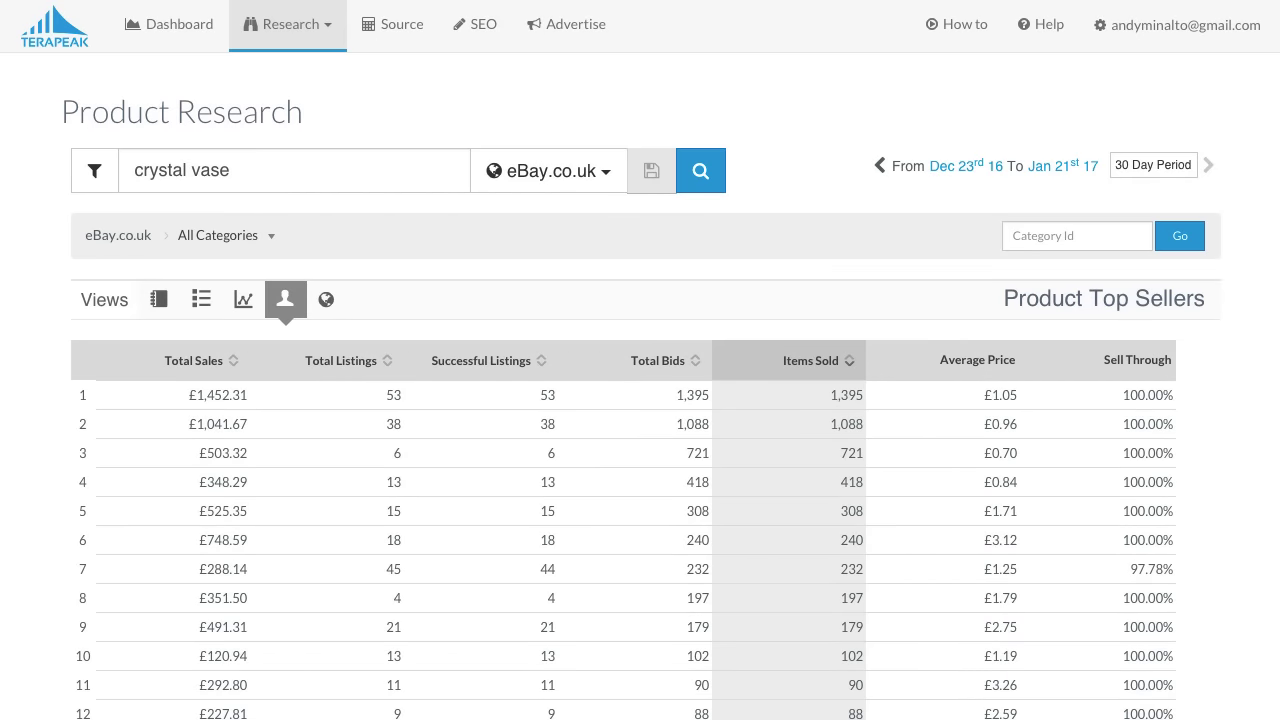
# Show the crystal vase listings sorted by Total Bids, most-bid first
pyautogui.click(200, 302)
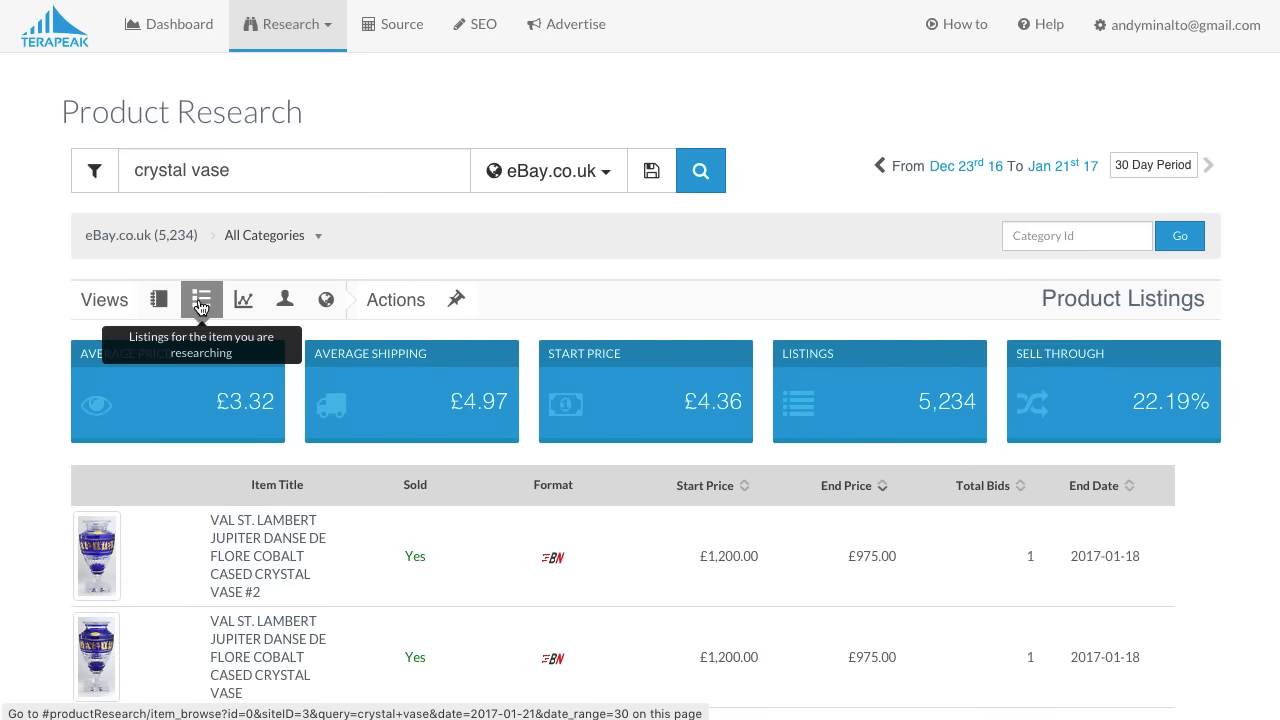
pyautogui.click(1020, 486)
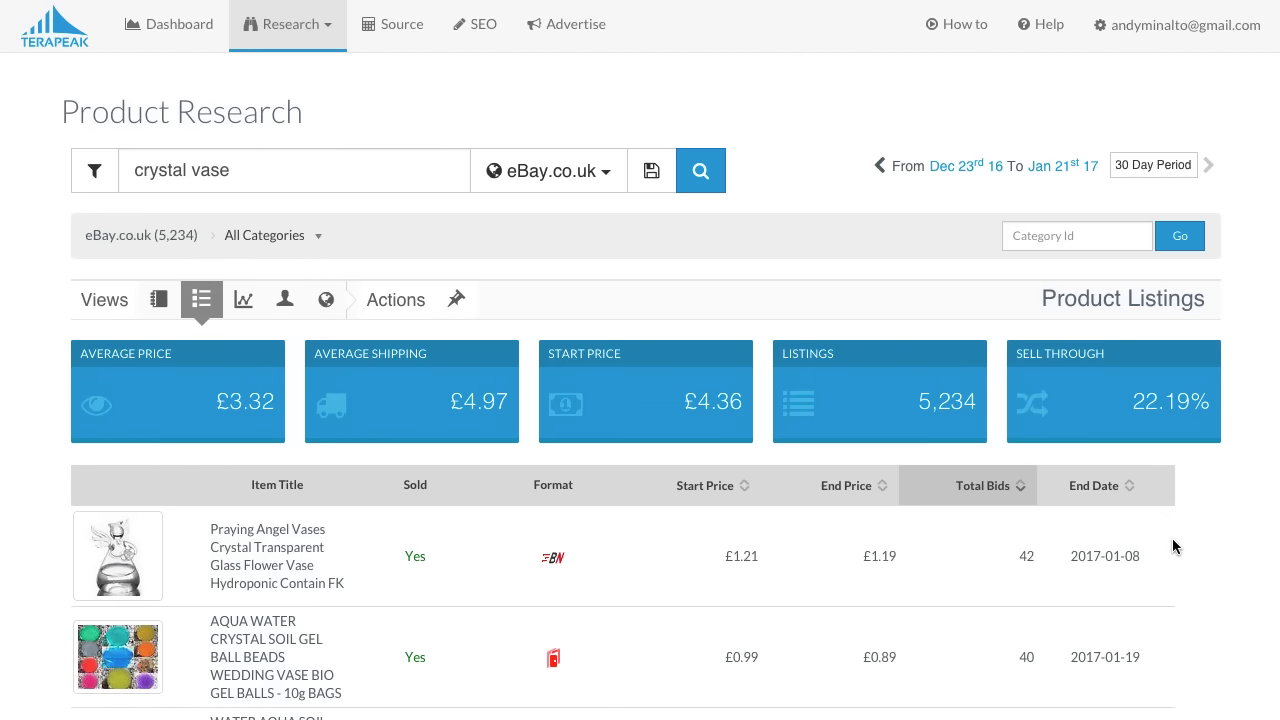
pyautogui.scroll(-2, 831, 386)
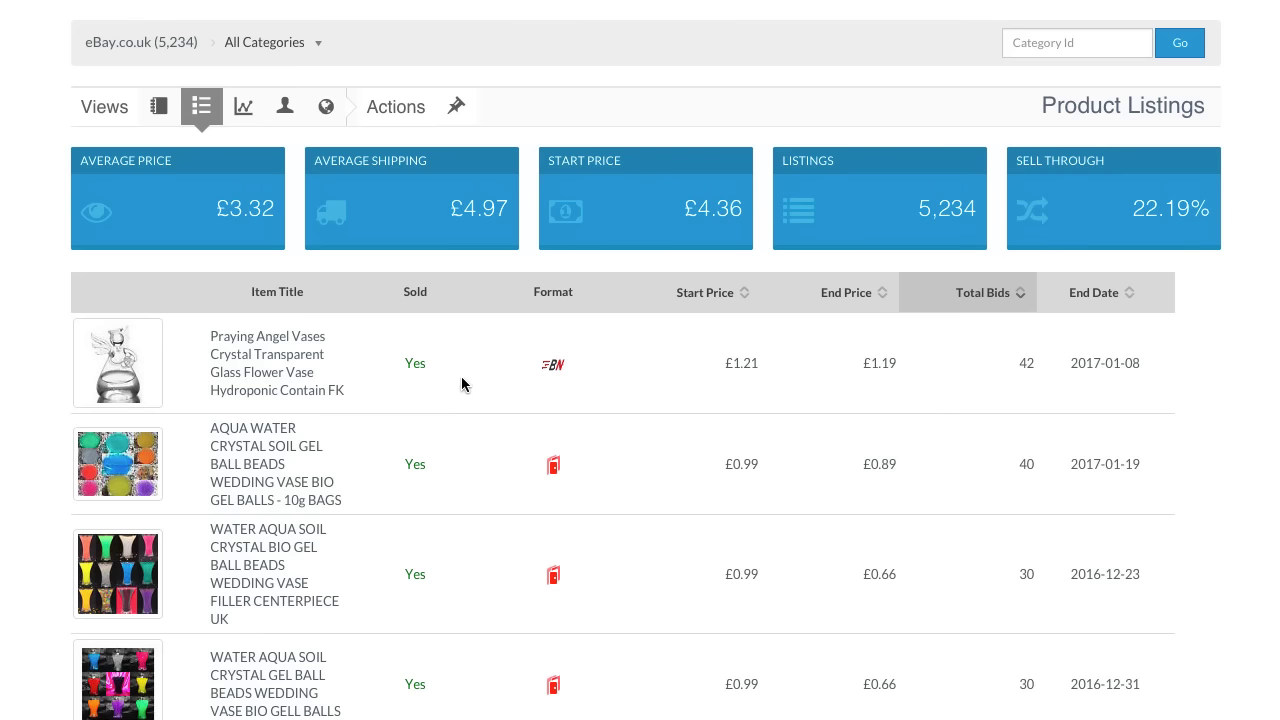
# Open the top-bid Praying Angel vase listing on eBay and select its title
pyautogui.click(272, 362)
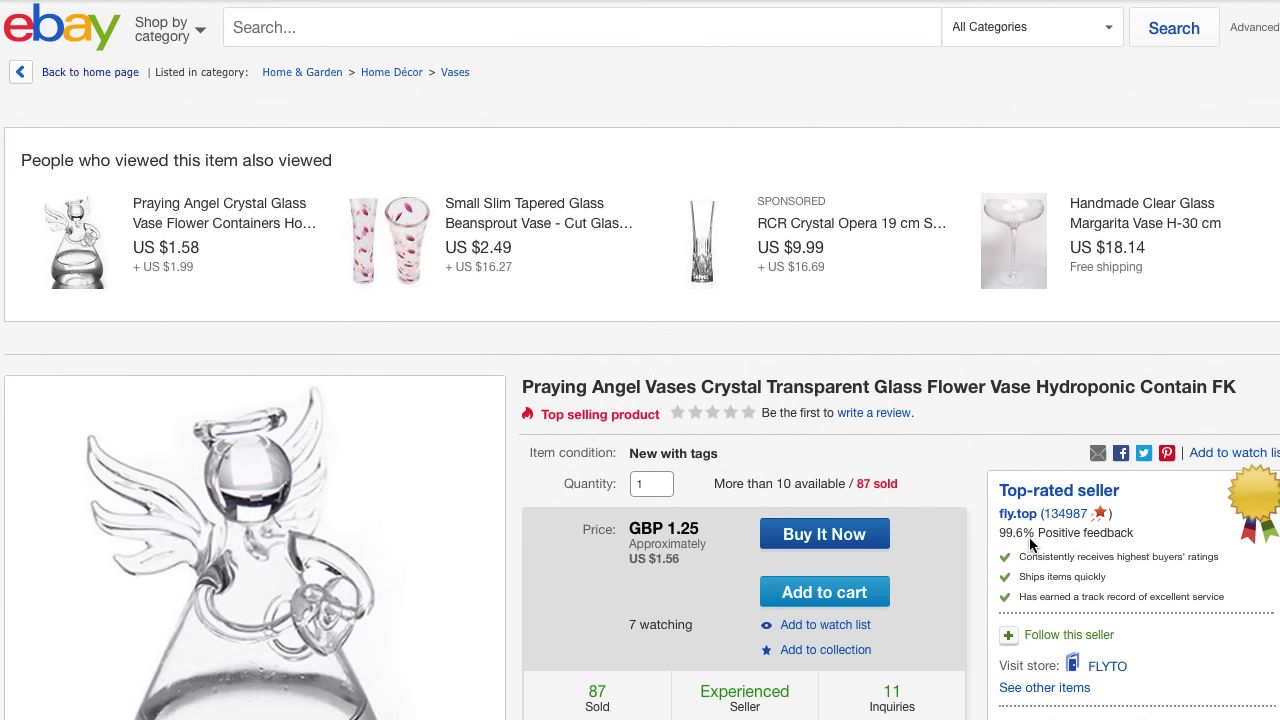
pyautogui.moveTo(522, 386); pyautogui.dragTo(580, 389)
pyautogui.moveTo(1240, 387); pyautogui.dragTo(635, 372)
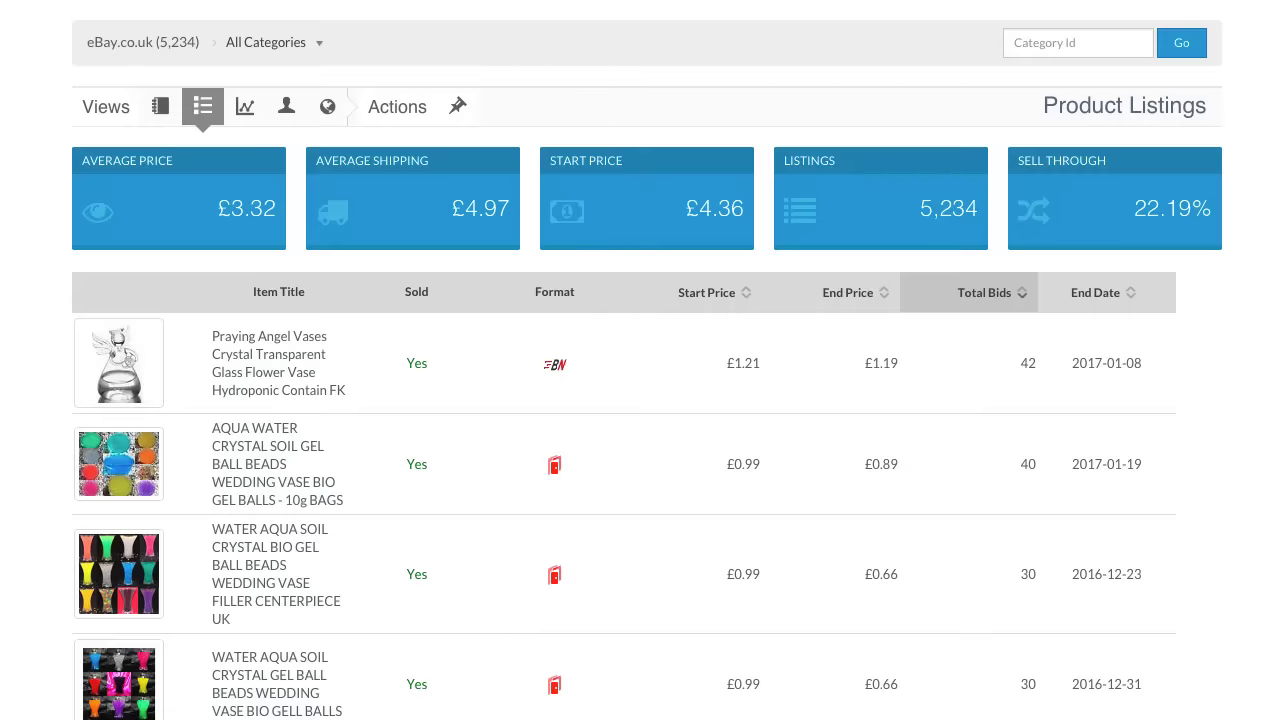
# Return to the crystal vase overview and select the 'crystal vase' search text
pyautogui.scroll(3, 359, 235)
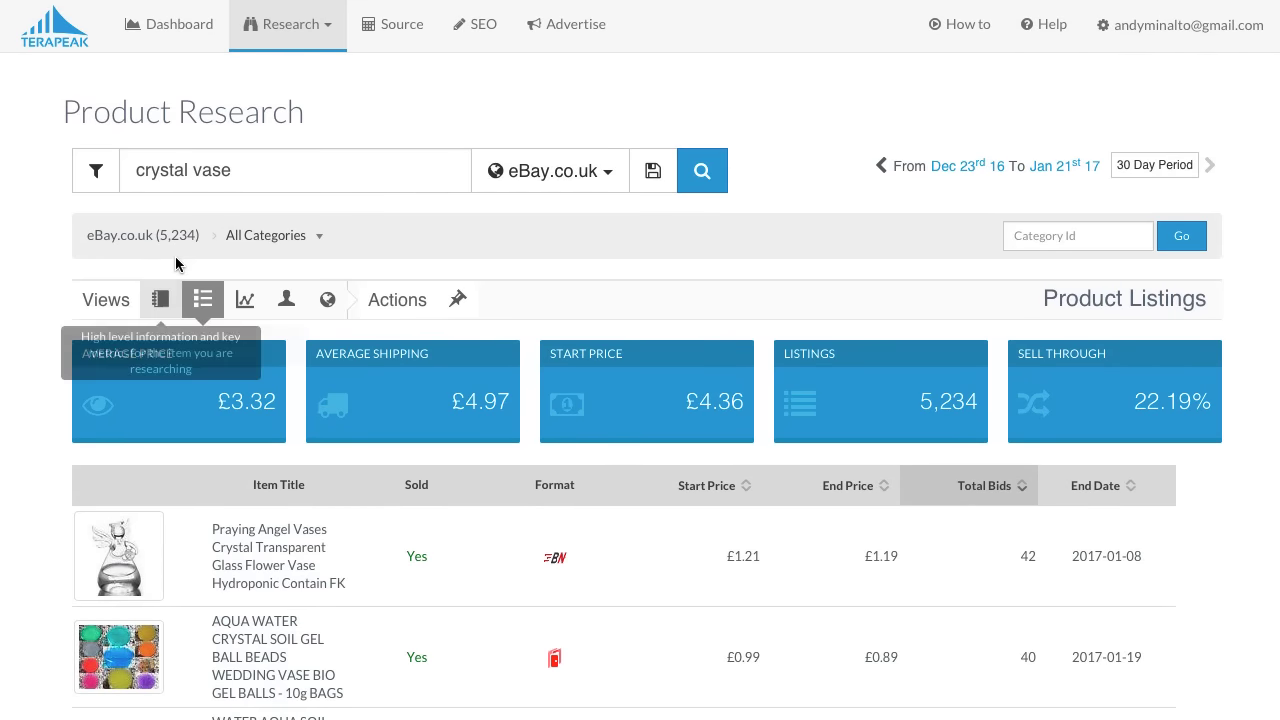
pyautogui.click(160, 299)
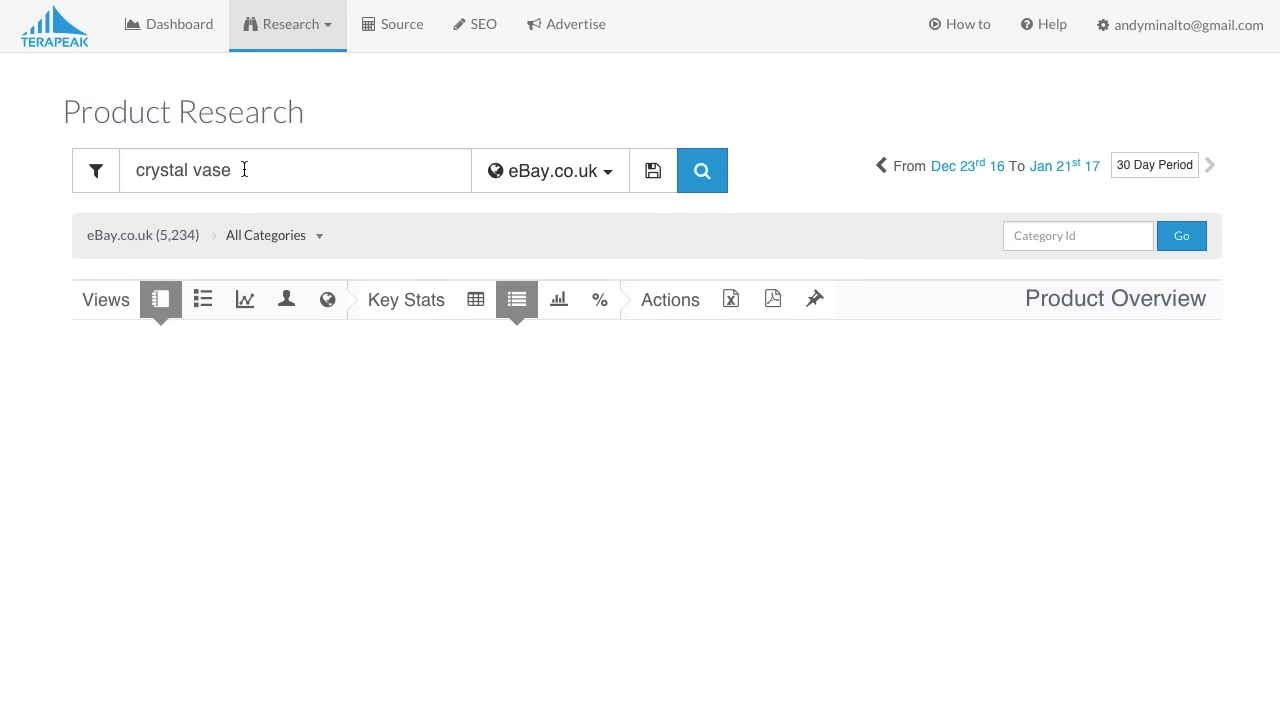
pyautogui.moveTo(244, 170); pyautogui.dragTo(88, 167)
# Search Terapeak for the pasted Praying Angel vase listing title
pyautogui.hotkey('ctrl', 'v')
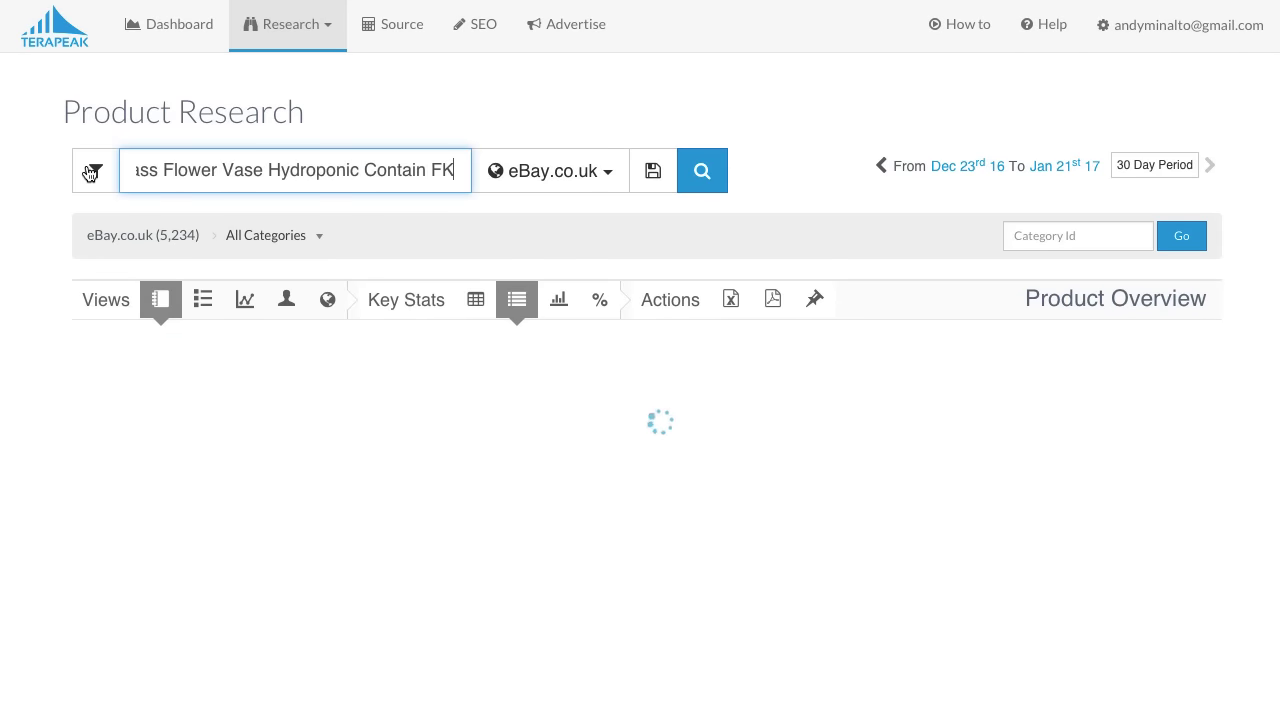
pyautogui.click(702, 174)
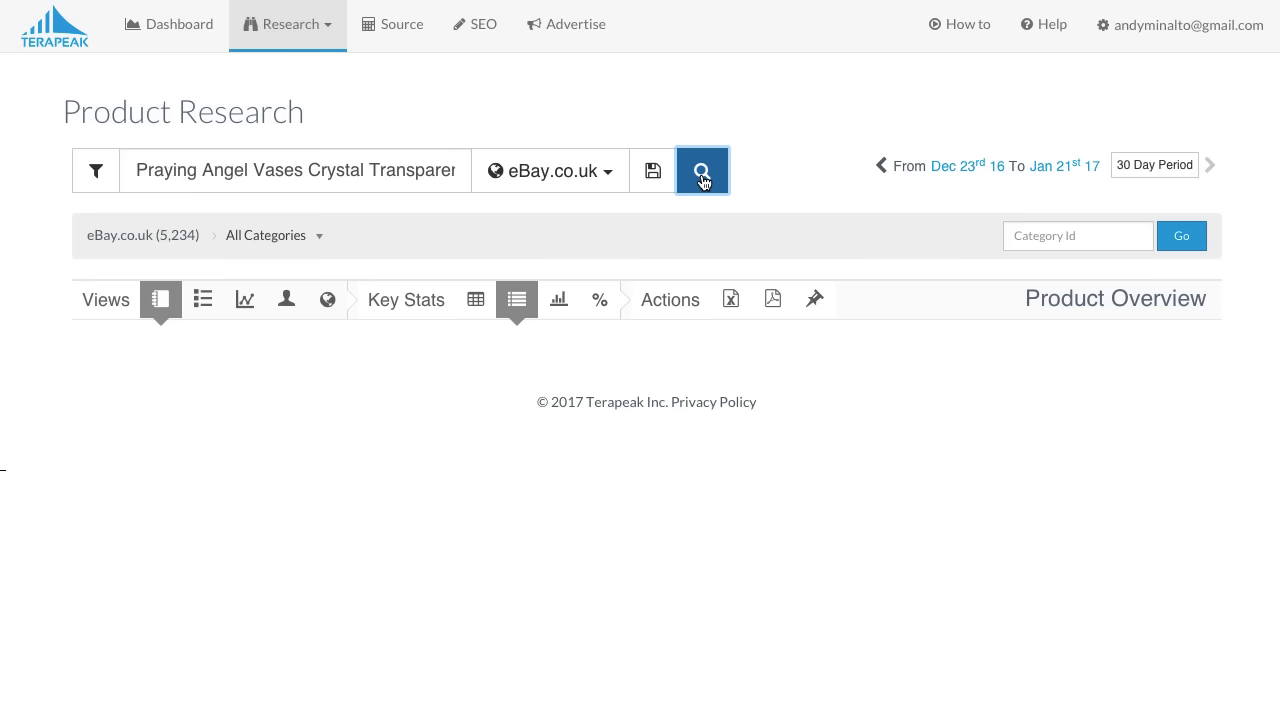
pyautogui.click(702, 176)
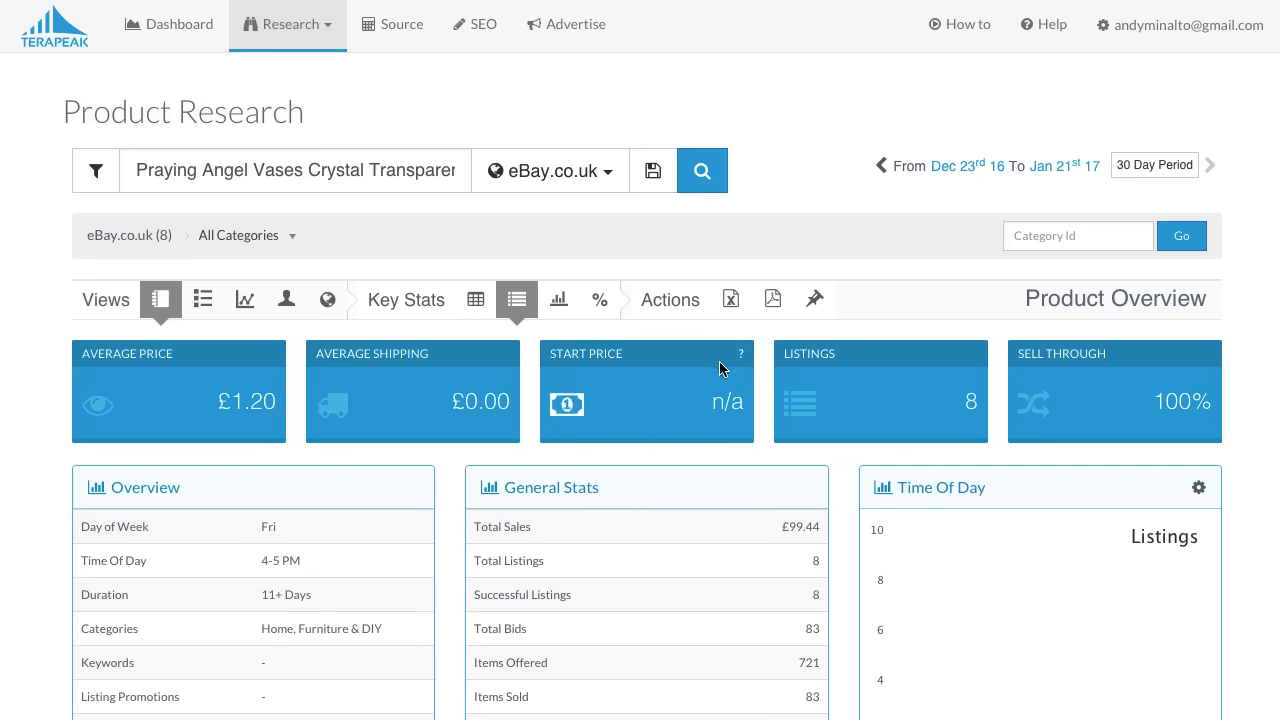
pyautogui.scroll(-5, 707, 378)
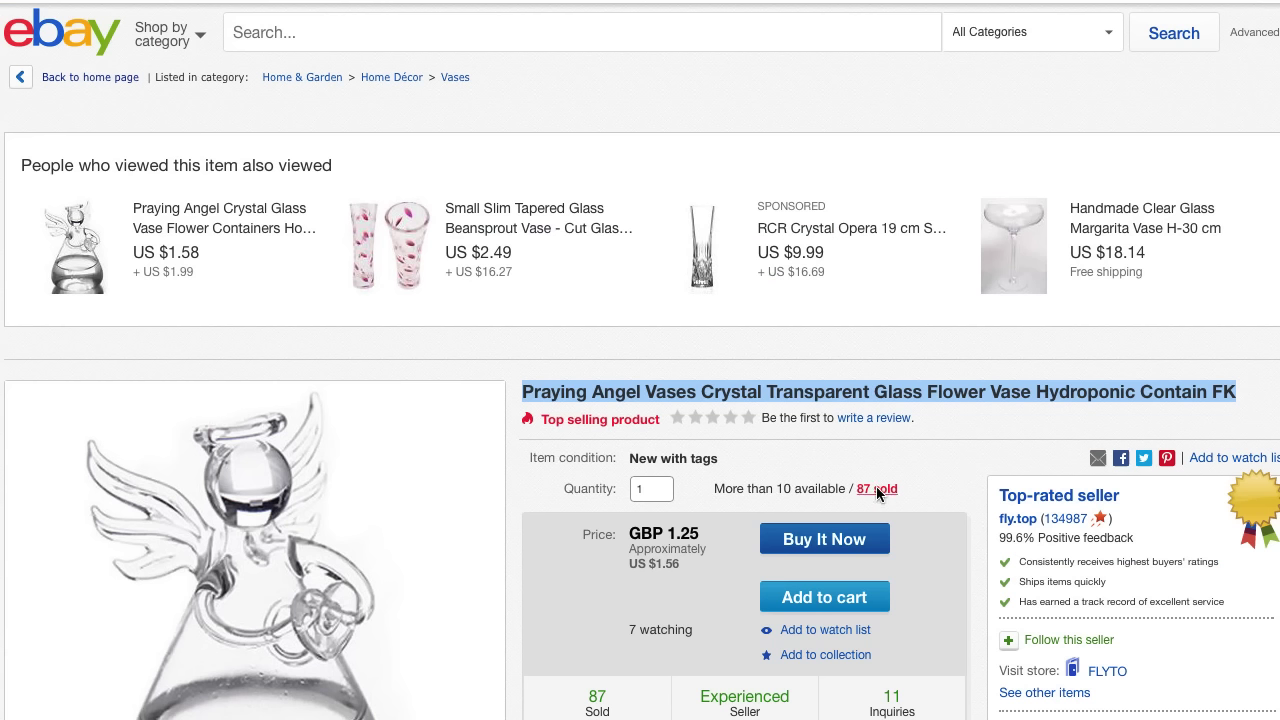
pyautogui.click(879, 490)
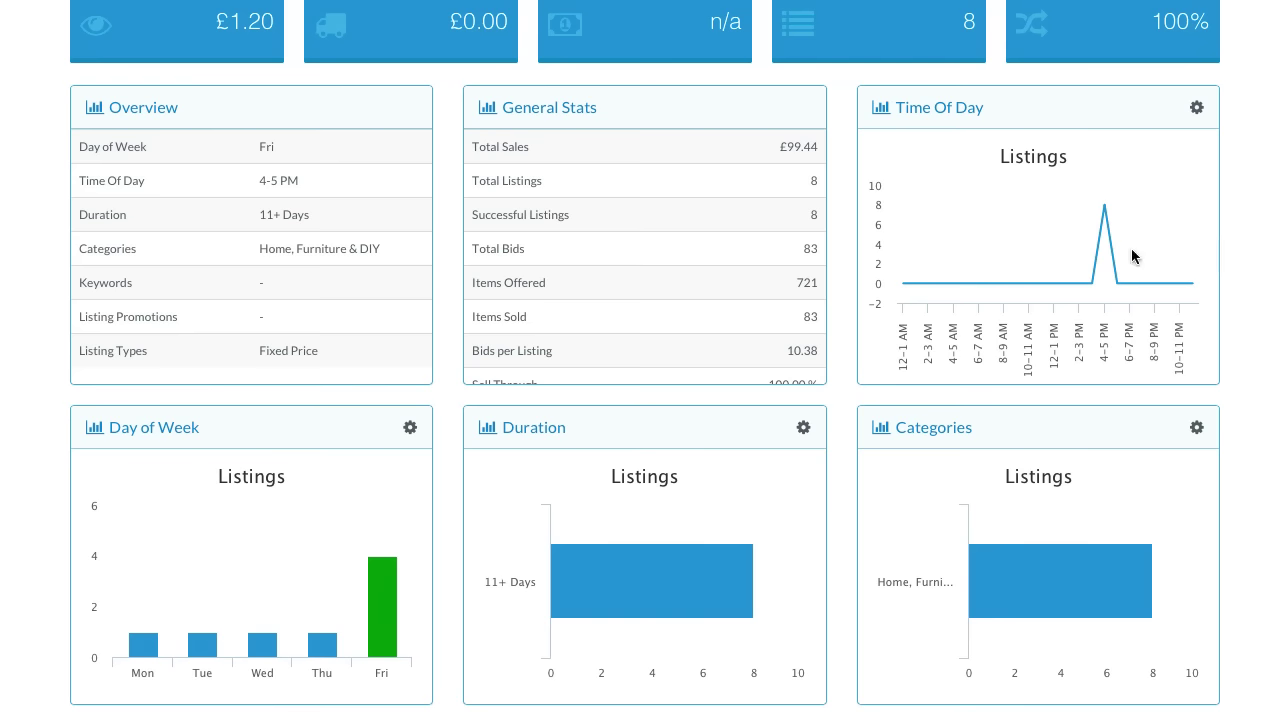
pyautogui.scroll(-2, 670, 229)
pyautogui.scroll(2, 669, 232)
pyautogui.moveTo(393, 584)
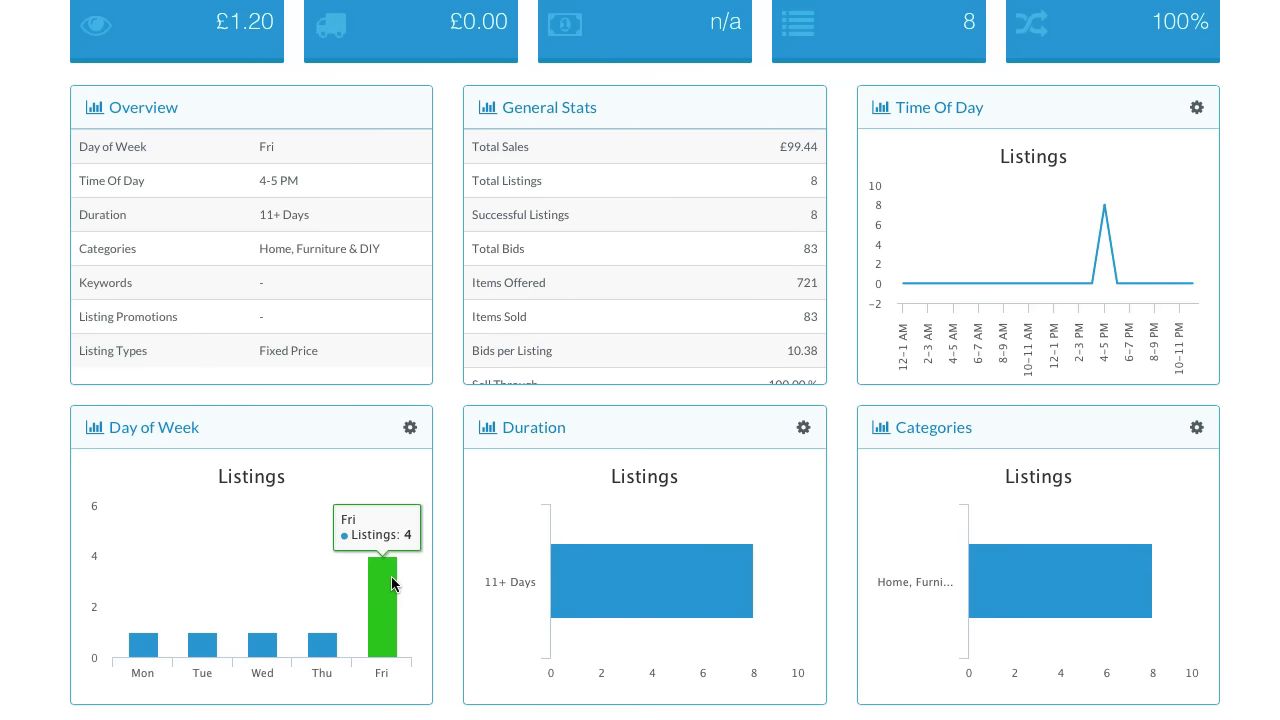
pyautogui.scroll(1, 610, 495)
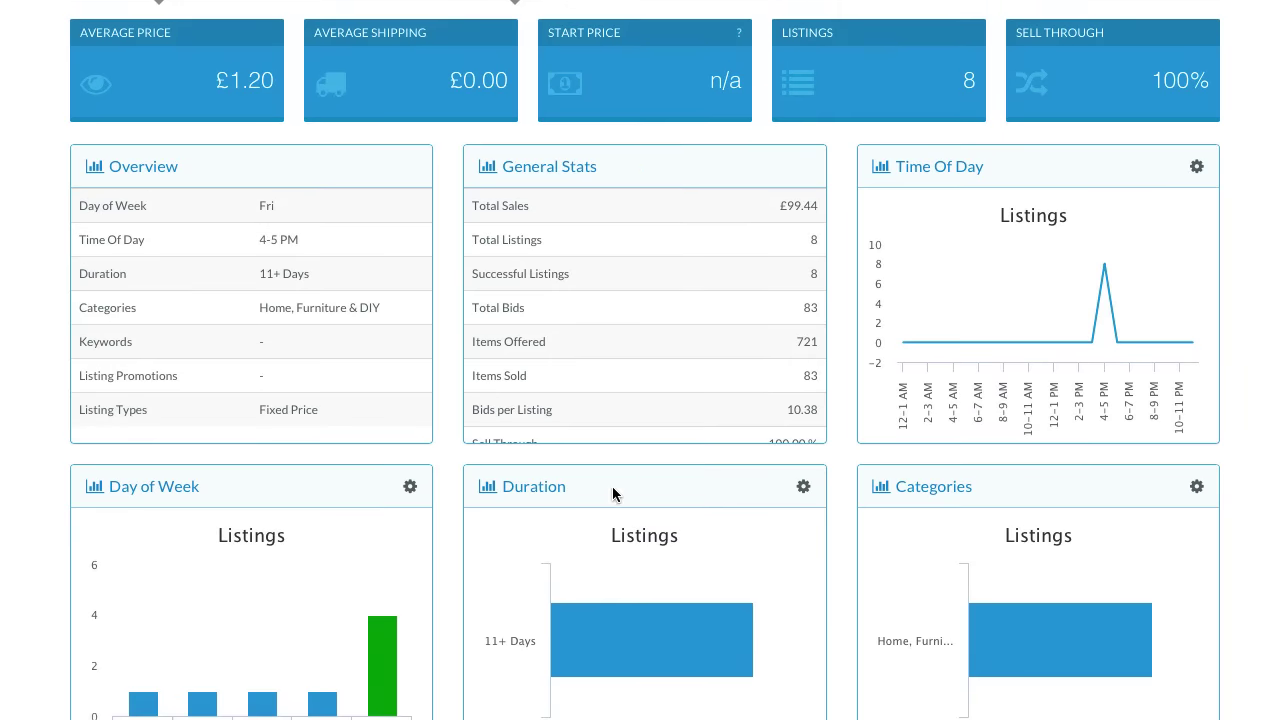
pyautogui.scroll(-2, 651, 383)
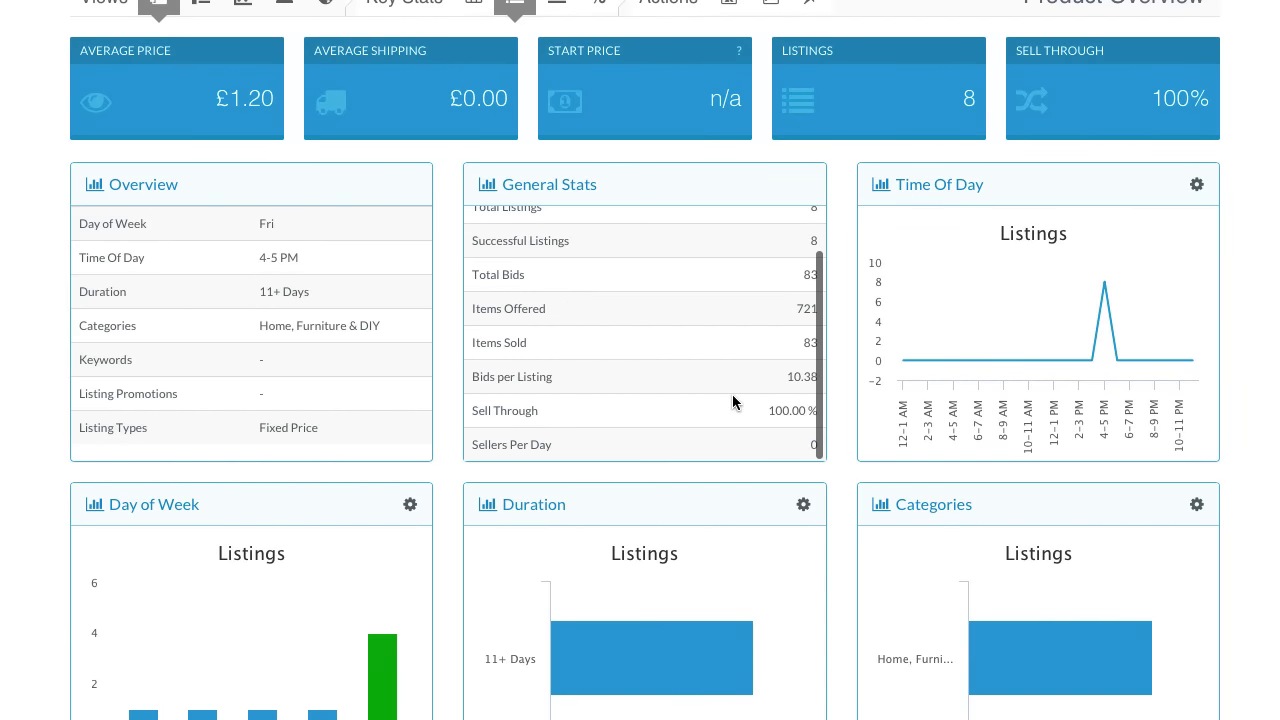
pyautogui.scroll(2, 776, 378)
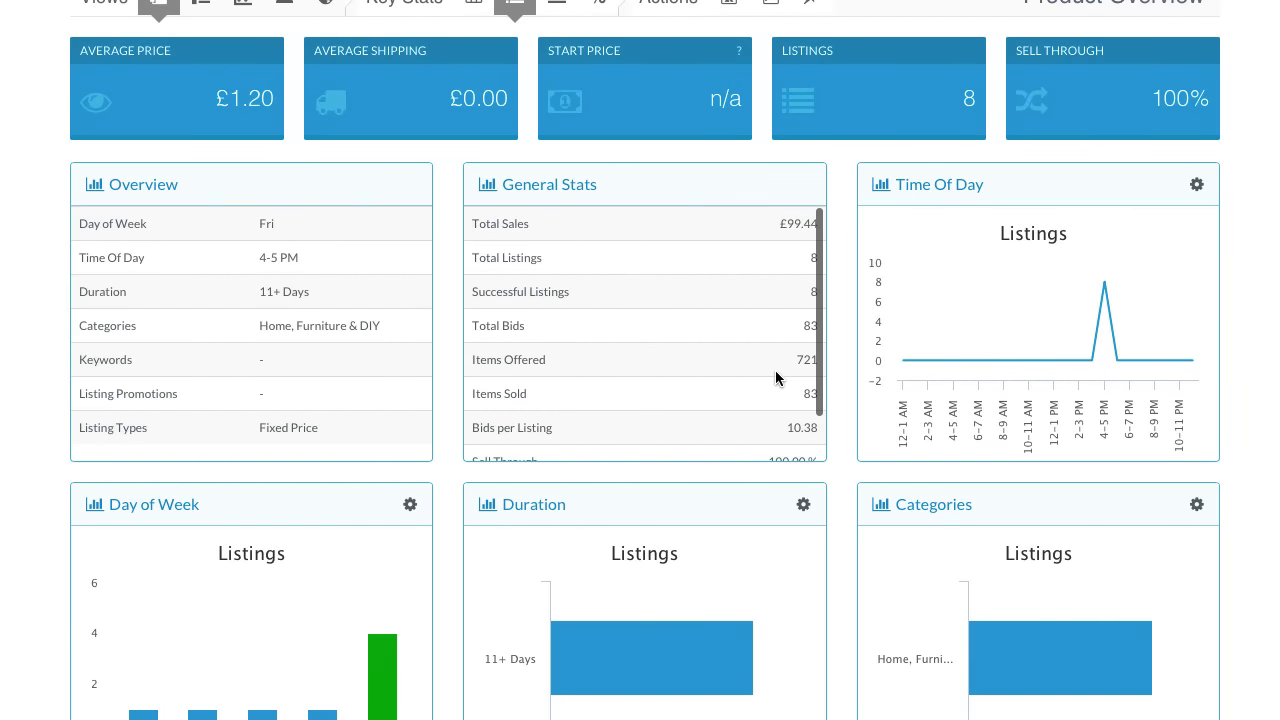
pyautogui.scroll(4, 776, 378)
# Show the vase's individual listings and scroll through prices, bids and end dates
pyautogui.click(204, 304)
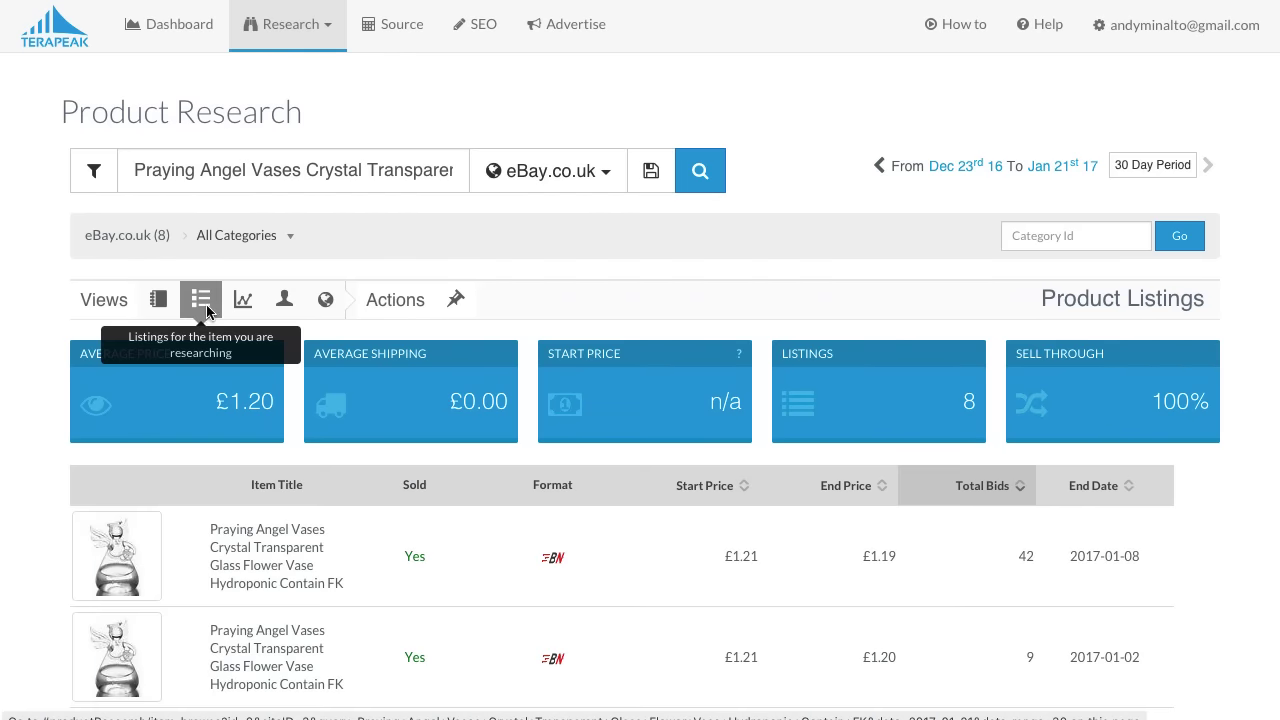
pyautogui.scroll(-4, 658, 389)
pyautogui.scroll(-7, 658, 389)
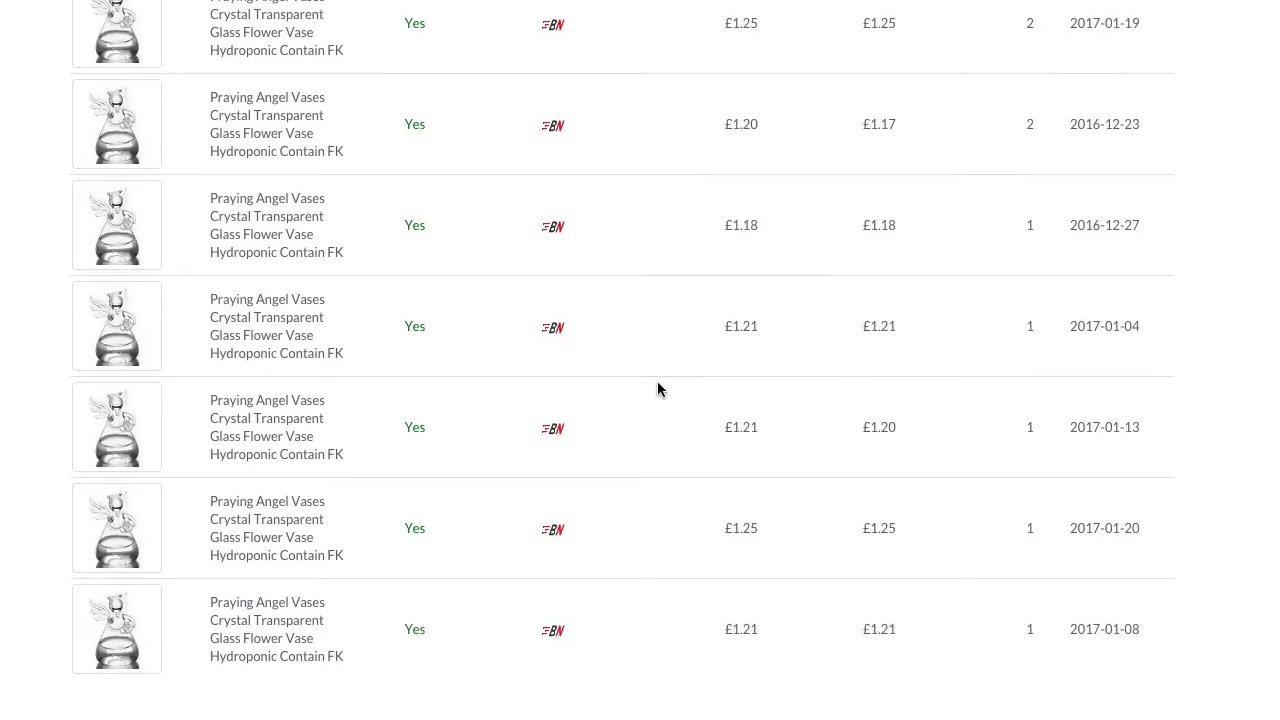
pyautogui.scroll(-1, 658, 389)
pyautogui.scroll(5, 658, 389)
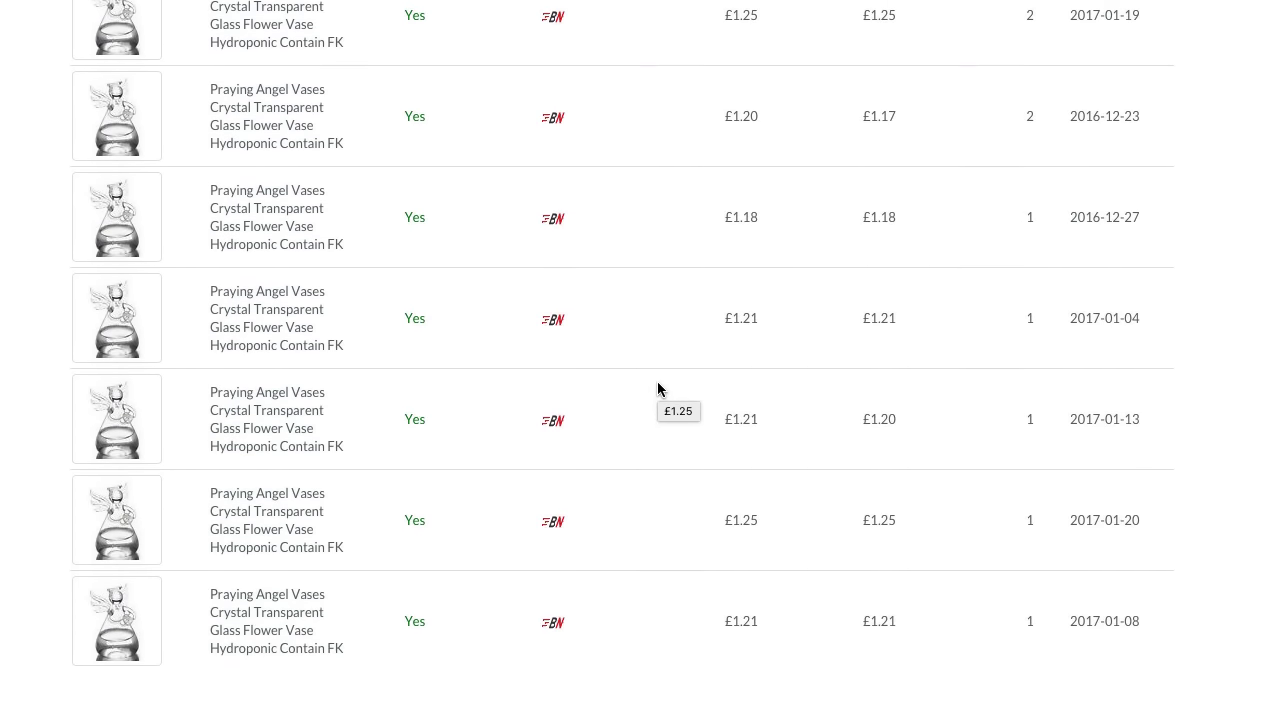
pyautogui.scroll(4, 658, 389)
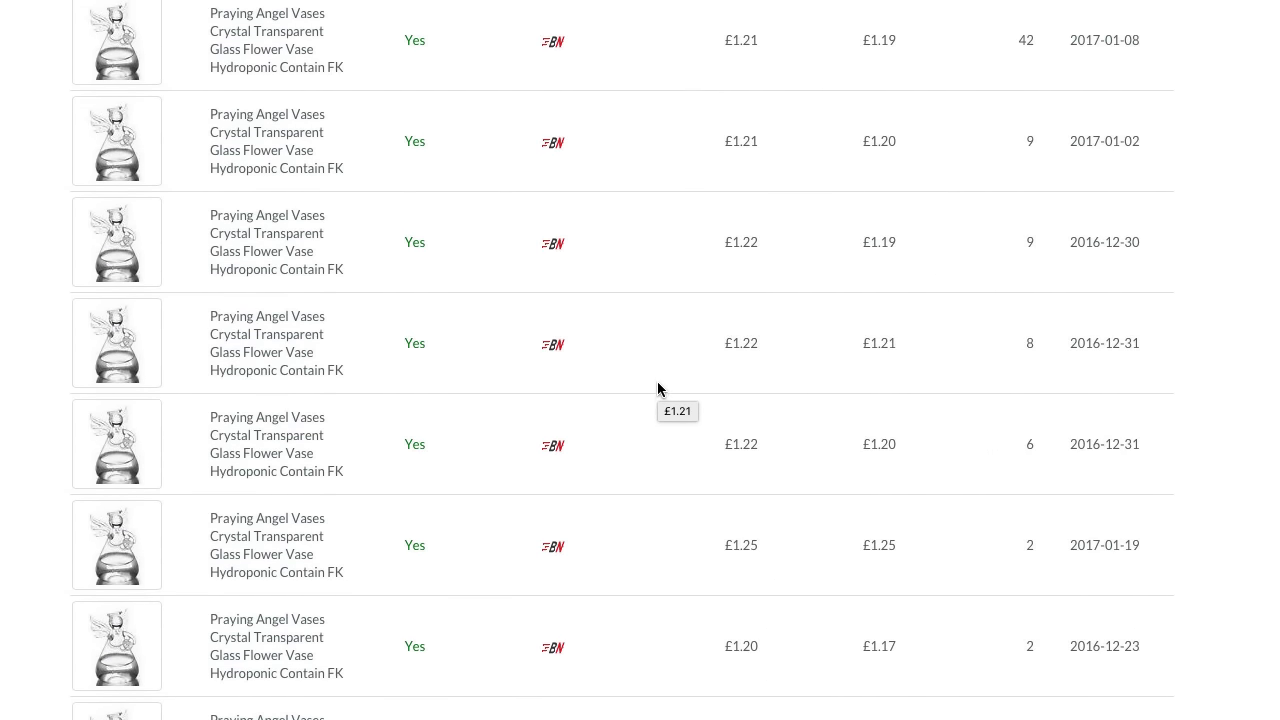
pyautogui.scroll(3, 658, 389)
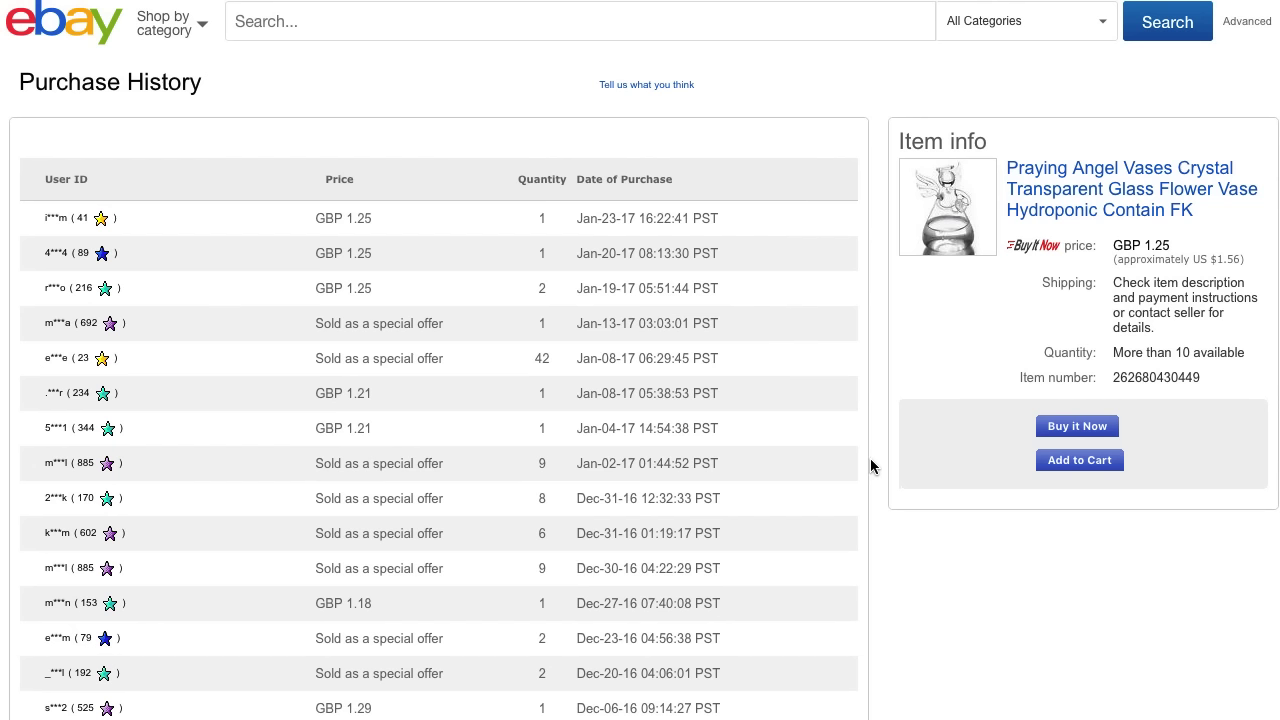
# From the vase item page, open the seller's AC 220V 15W red signal tower lamp listing and copy its full title
pyautogui.hotkey('alt', 'Left')
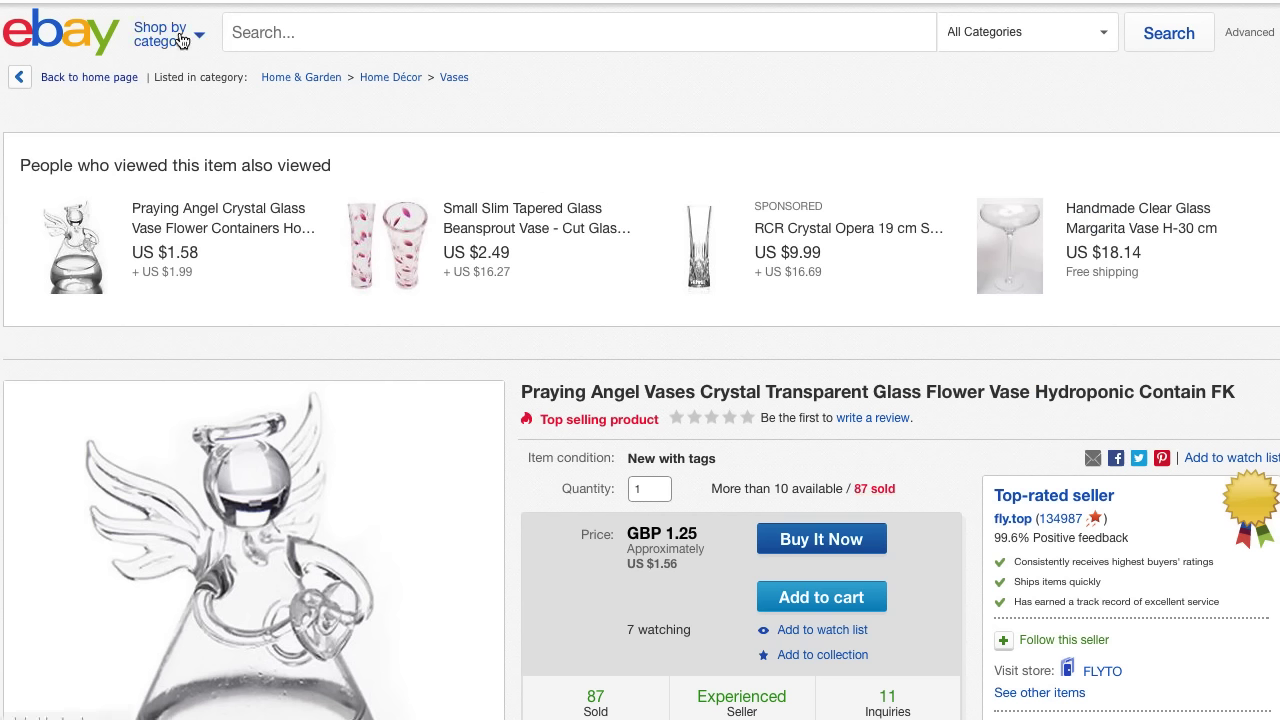
pyautogui.scroll(-1, 1019, 468)
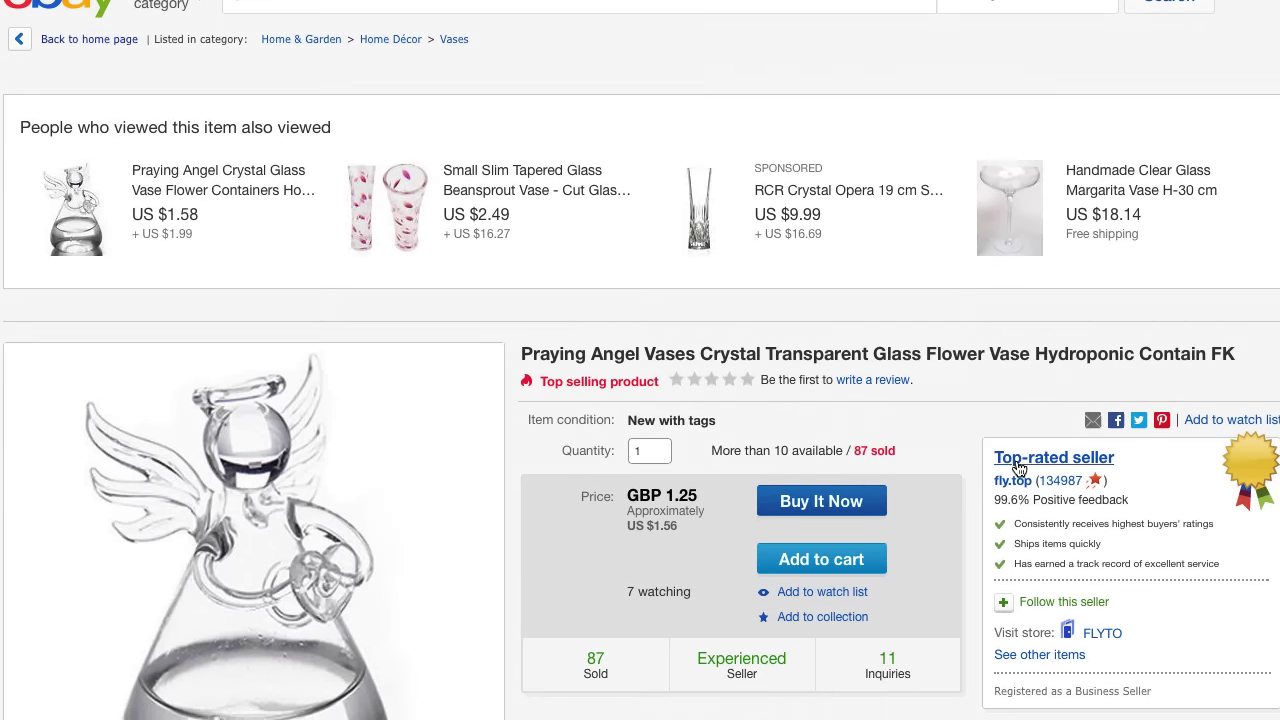
pyautogui.click(1103, 632)
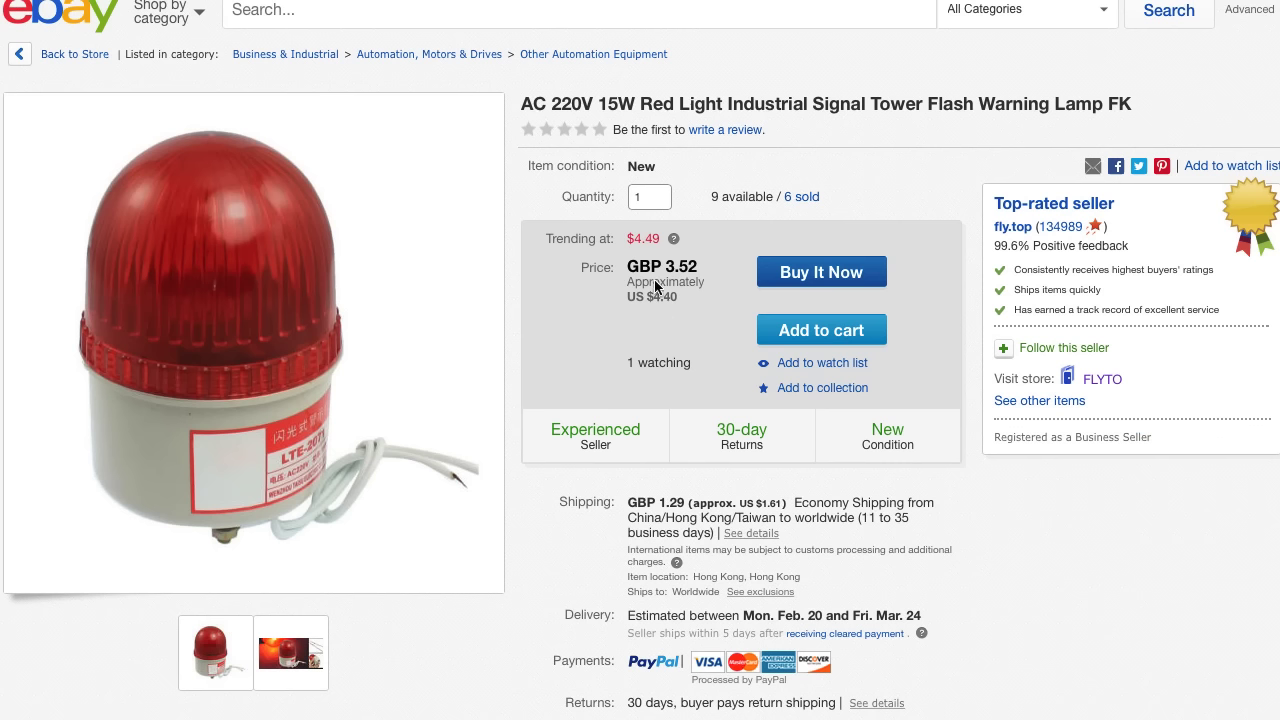
pyautogui.moveTo(524, 106); pyautogui.dragTo(1134, 101)
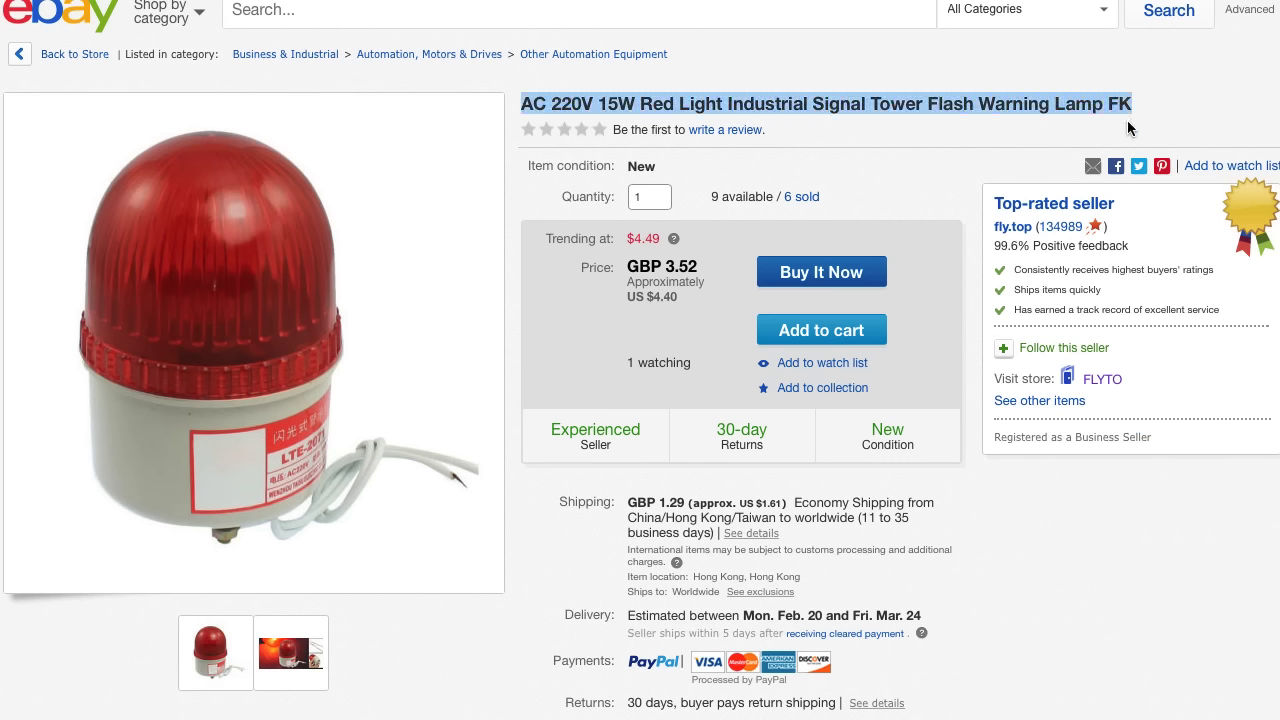
pyautogui.hotkey('ctrl', 'Tab')
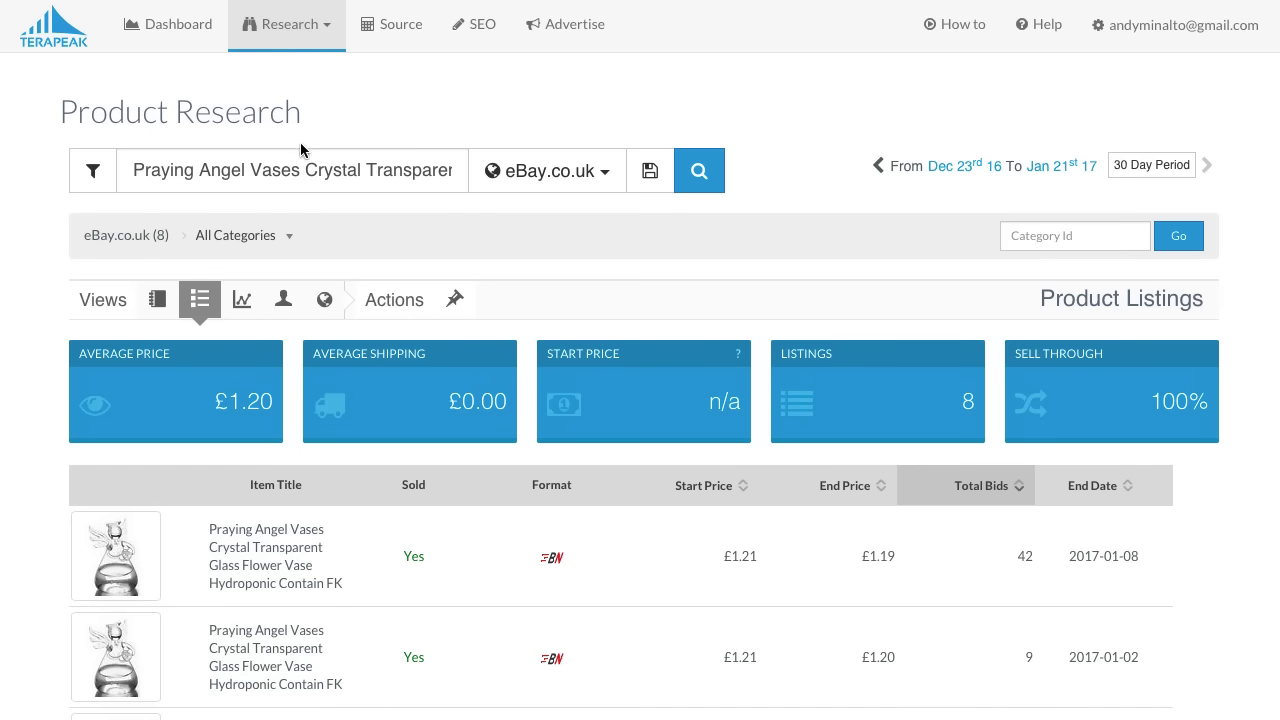
# Search Terapeak's product overview for the pasted lamp title, showing 1 listing at £3.33 average
pyautogui.click(157, 299)
pyautogui.click(258, 163)
pyautogui.hotkey('ctrl', 'a')
pyautogui.hotkey('ctrl', 'v')
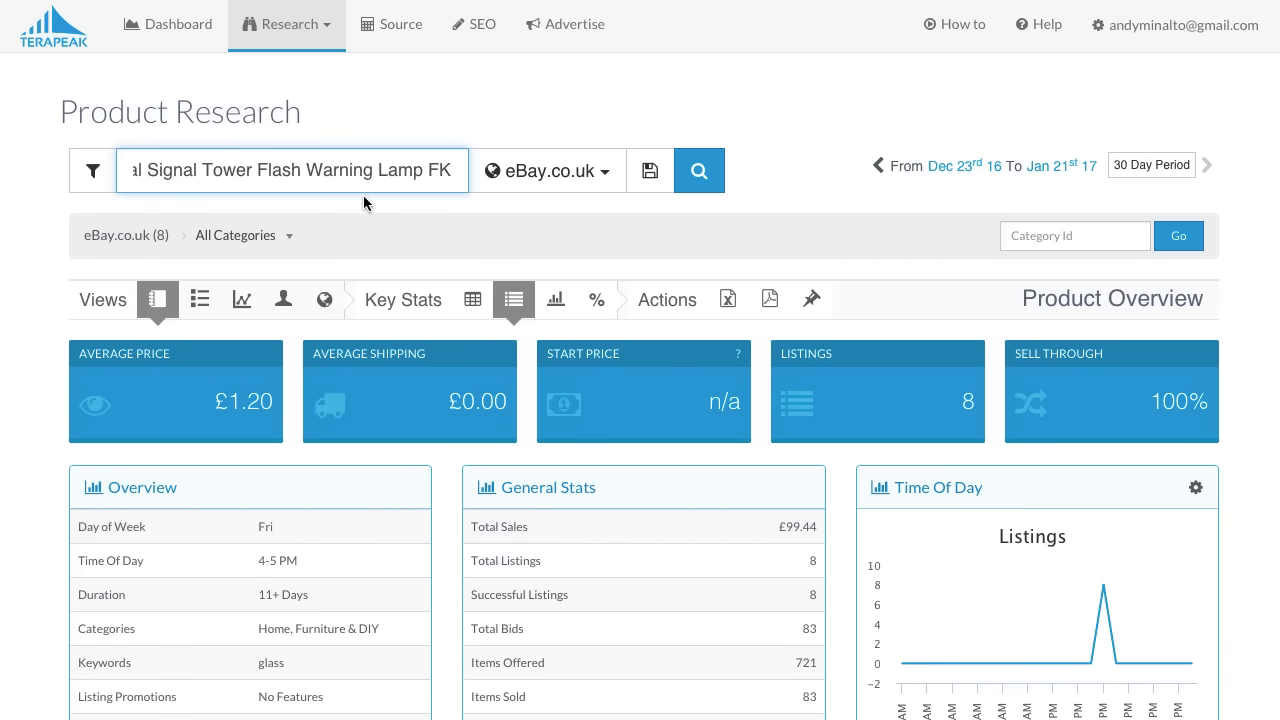
pyautogui.click(699, 172)
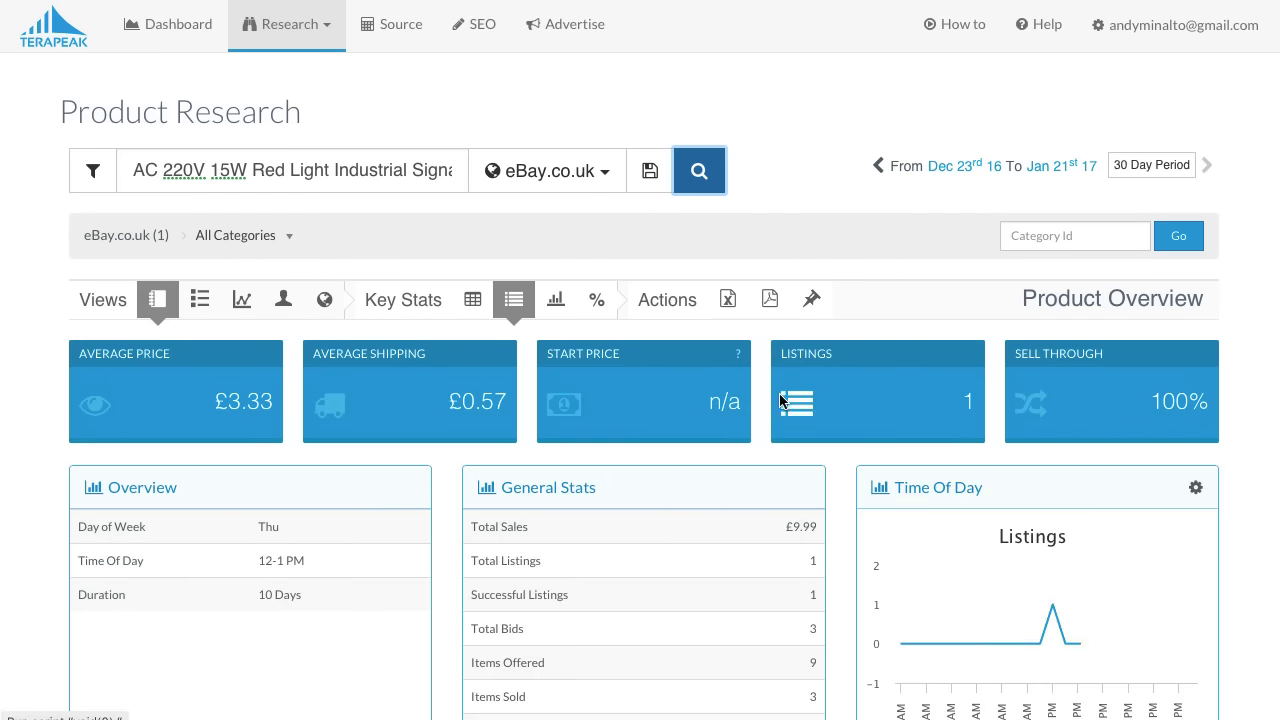
# Copy the LED strip kit listing title and run a Terapeak search for it
pyautogui.scroll(-2, 779, 395)
pyautogui.scroll(-1, 779, 400)
pyautogui.scroll(-3, 764, 447)
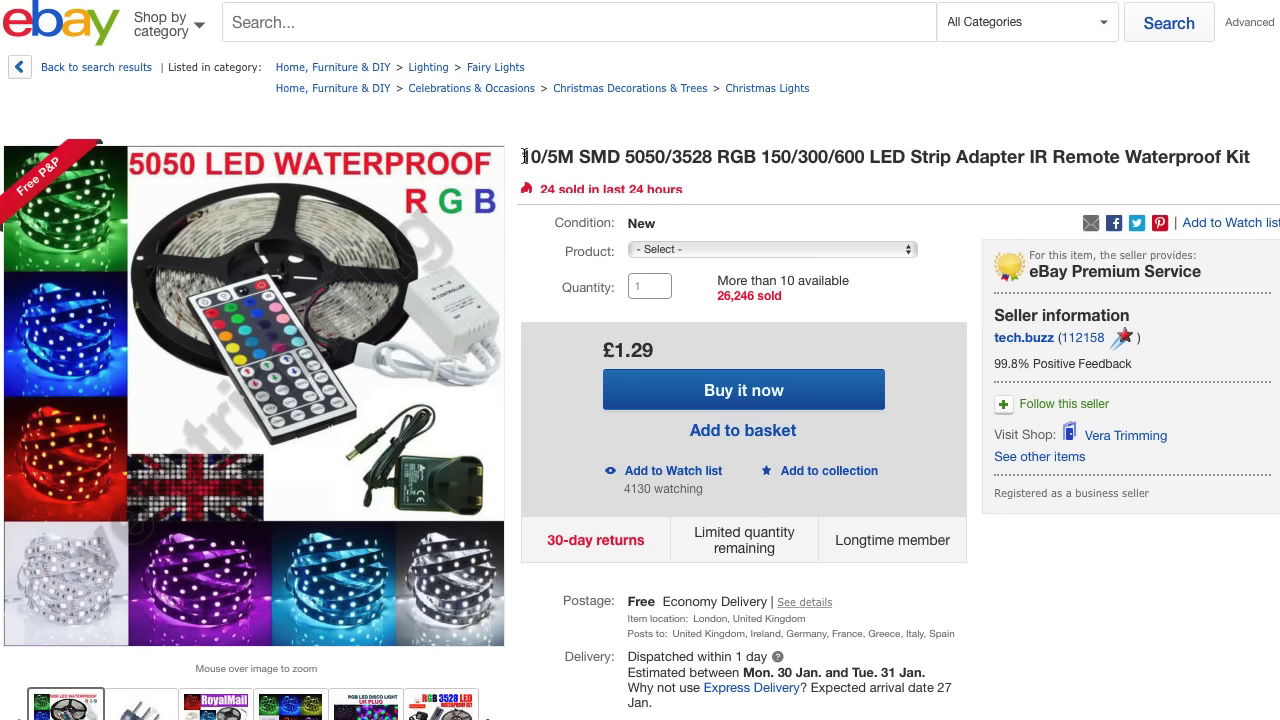
pyautogui.moveTo(521, 157); pyautogui.dragTo(1253, 157)
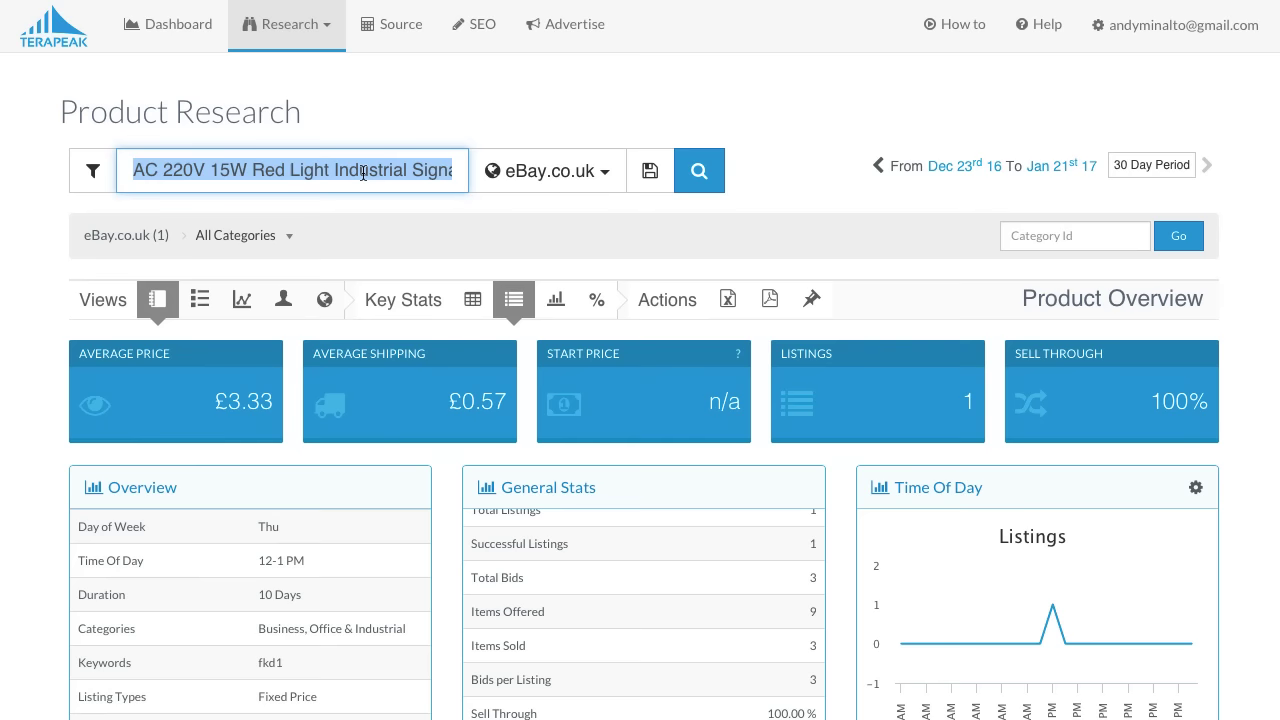
pyautogui.write('10/5M SMD 5050/3528 RGB 150/300/600 LED Strip Adapter IR Remote Waterproof Kit')
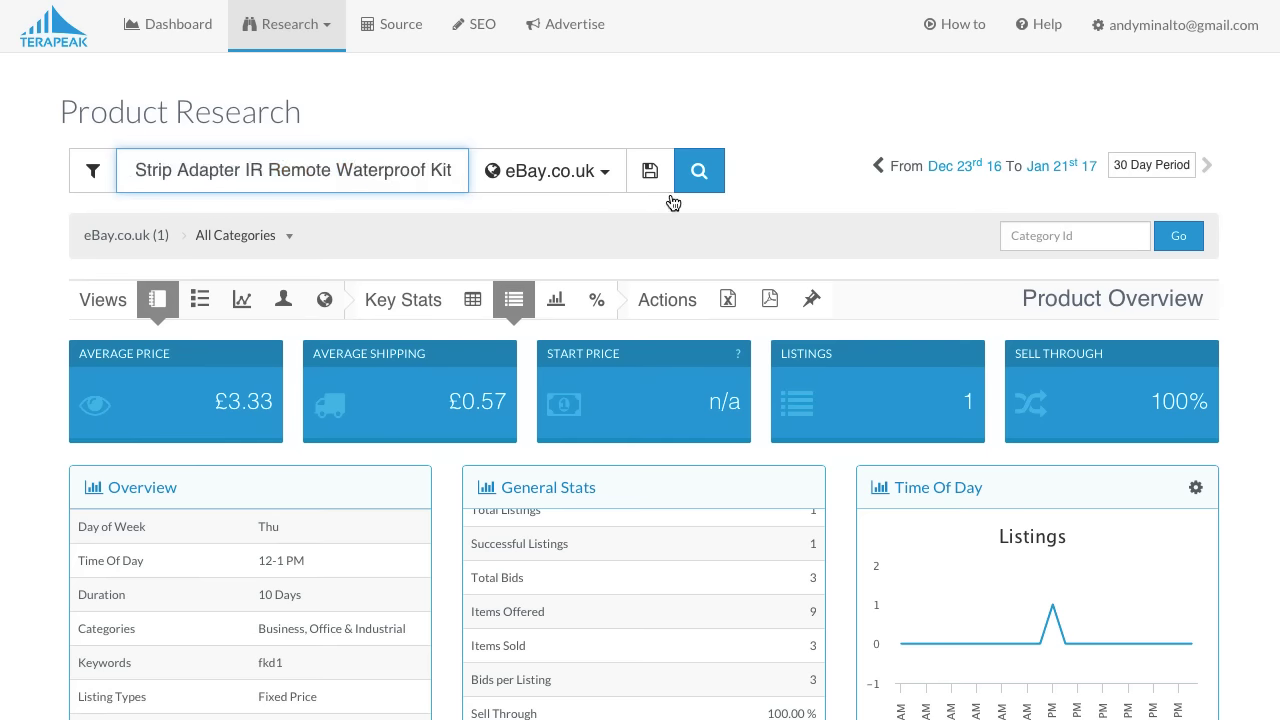
pyautogui.click(694, 178)
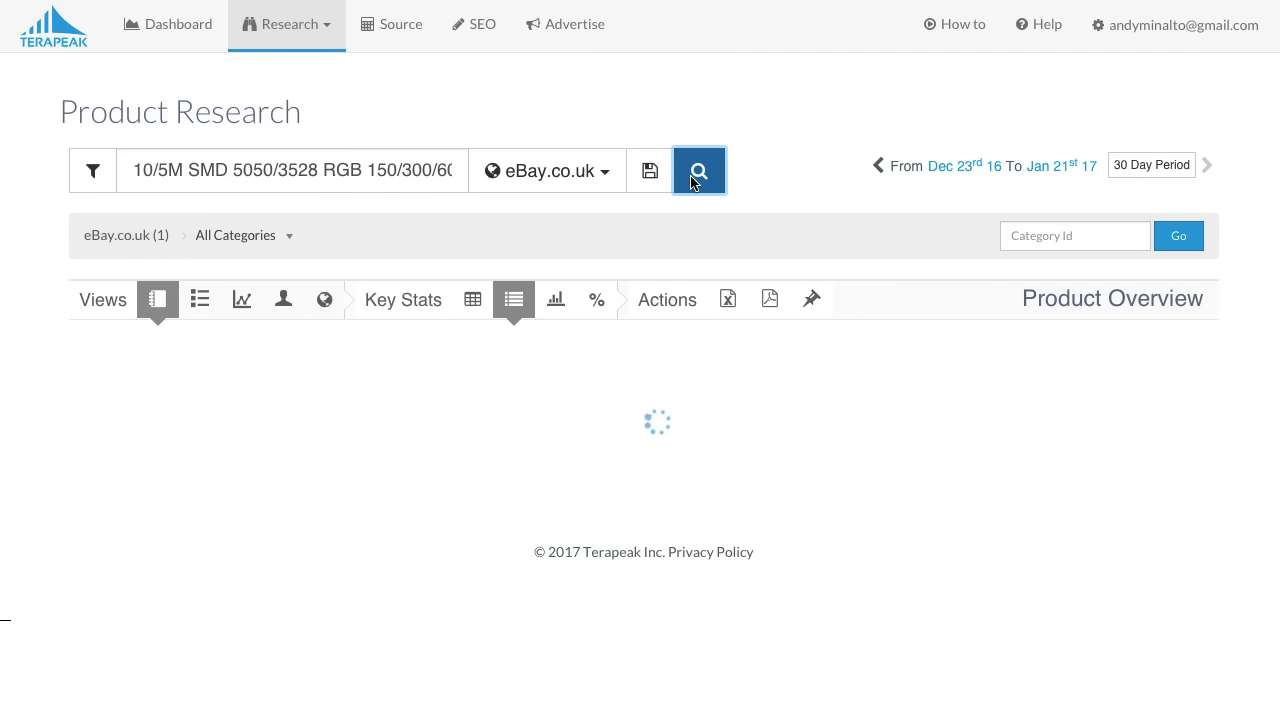